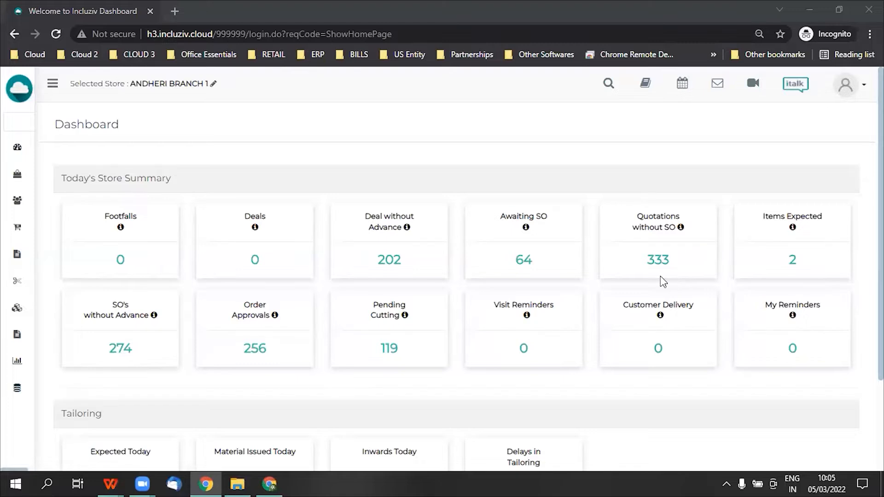
List the companies in the configuration and open the INFINITI INFOSYSTEMS company record for modification.
left_click(17, 394)
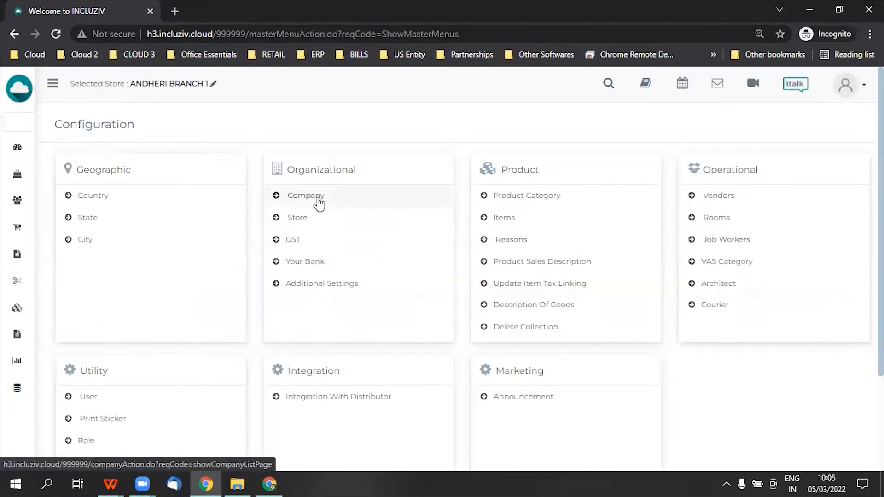
left_click(319, 201)
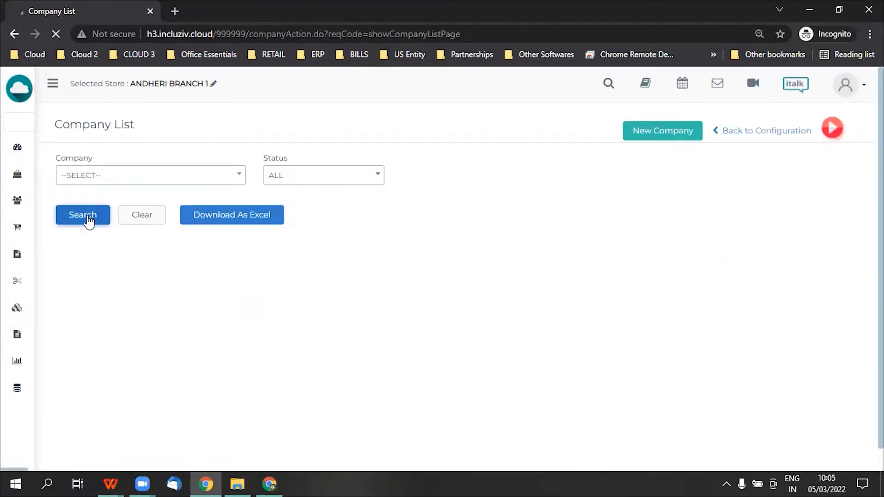
left_click(87, 216)
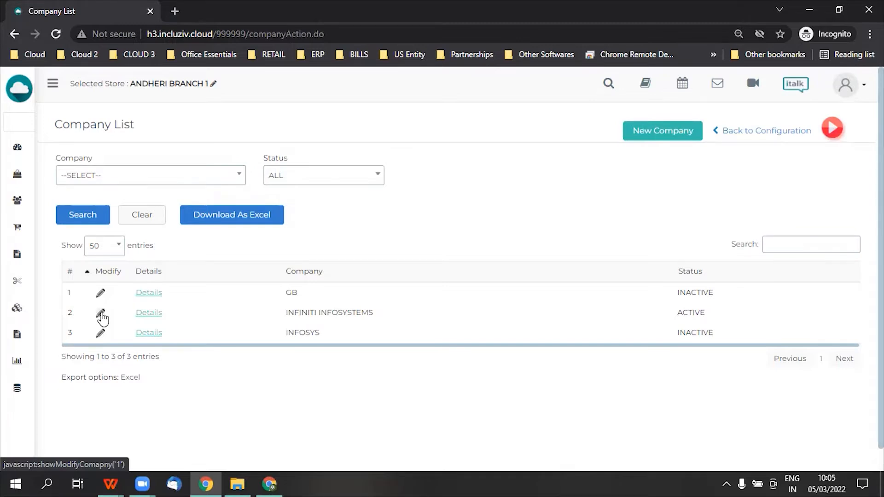
left_click(101, 315)
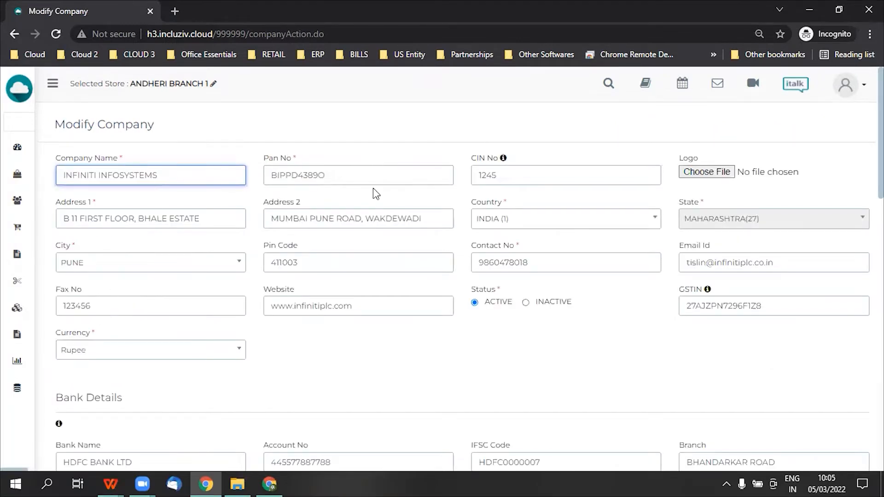
Examine the company's general, bank and contact details, and its quotation, invoice and PO terms and conditions.
scroll(297, 287, "down", 1)
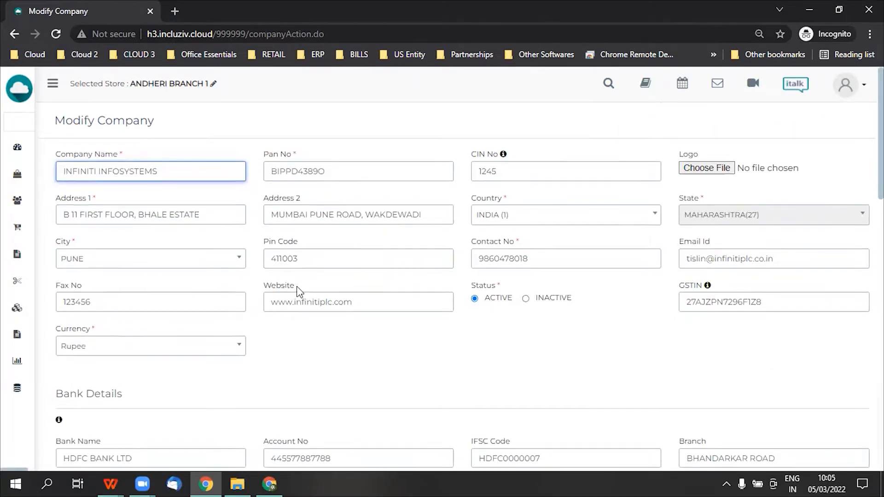
scroll(206, 300, "down", 1)
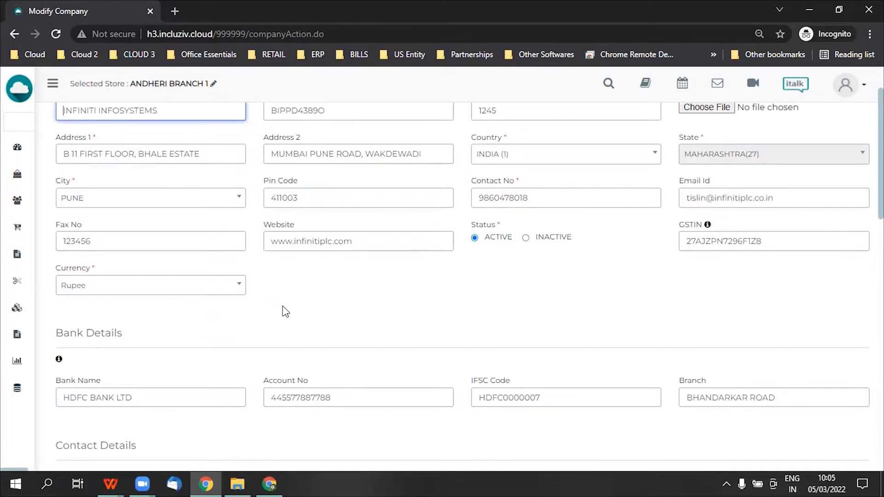
scroll(284, 311, "down", 3)
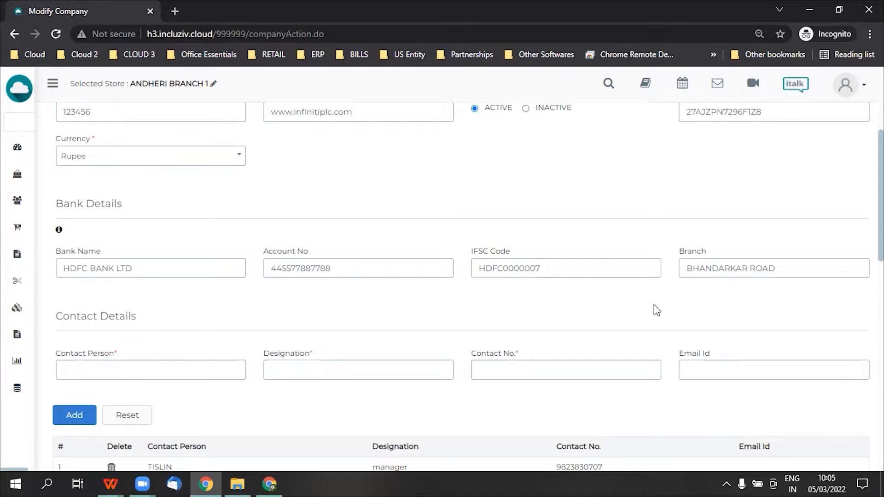
scroll(654, 312, "down", 3)
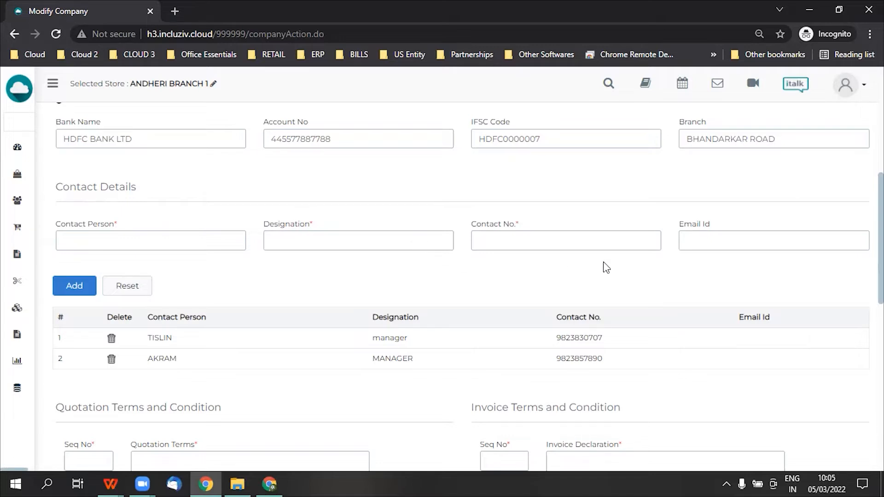
scroll(603, 263, "down", 1)
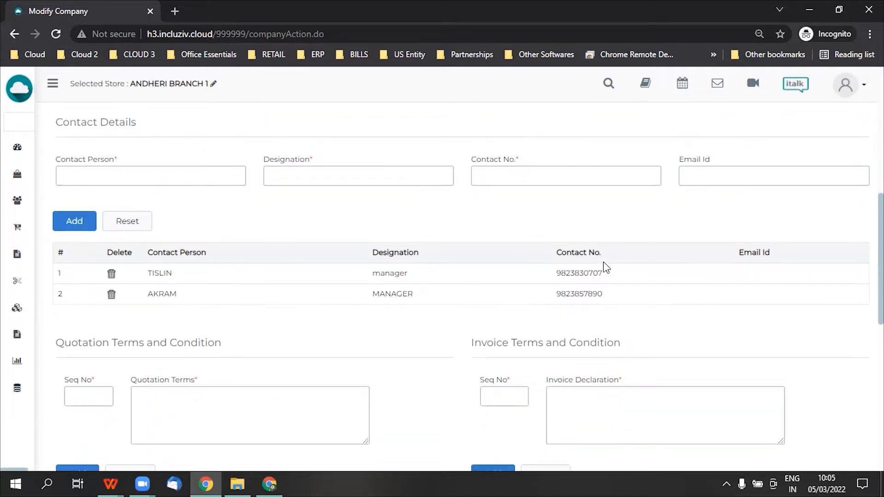
scroll(603, 262, "down", 2)
scroll(553, 258, "down", 2)
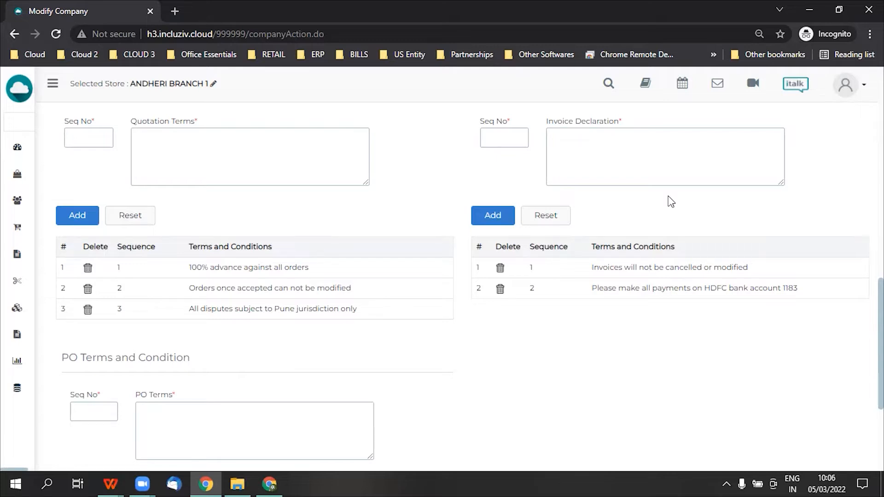
scroll(669, 198, "up", 1)
scroll(647, 230, "down", 2)
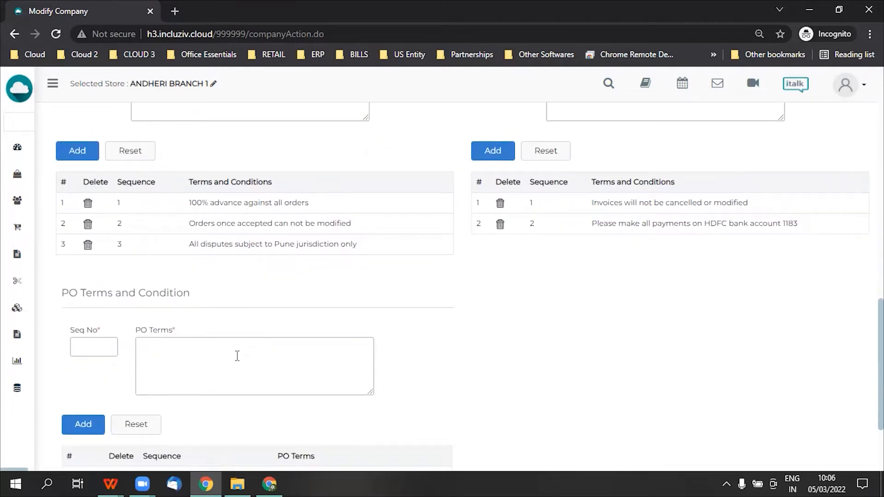
scroll(209, 350, "down", 2)
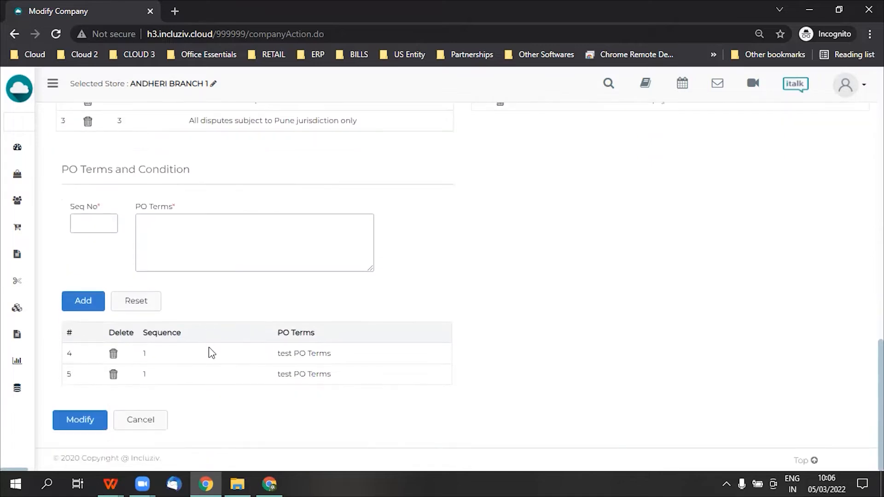
scroll(209, 351, "up", 1)
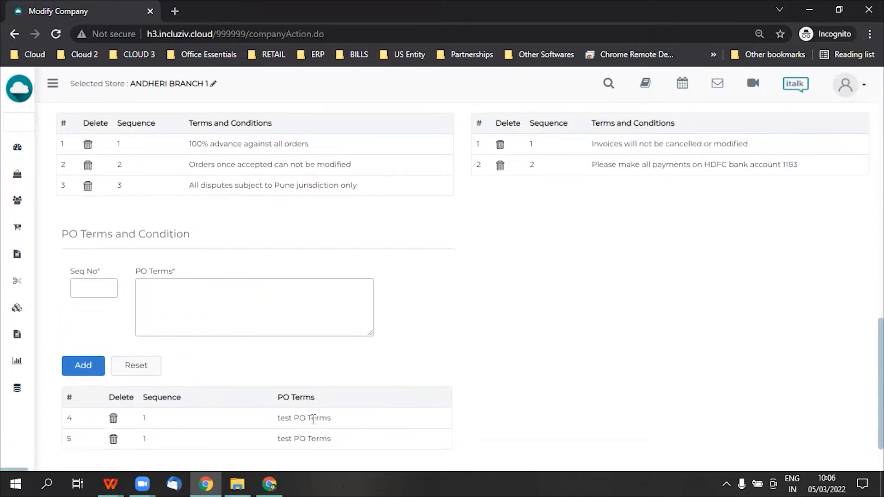
scroll(174, 216, "up", 1)
scroll(167, 232, "up", 3)
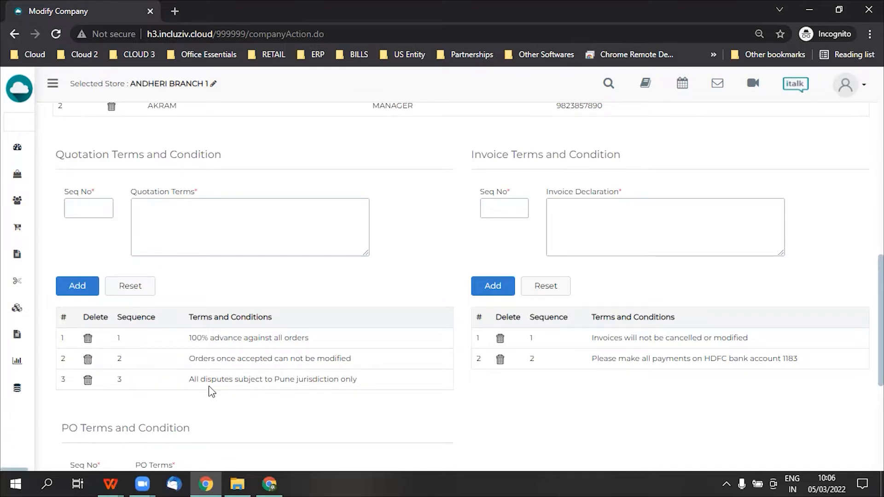
scroll(276, 389, "down", 5)
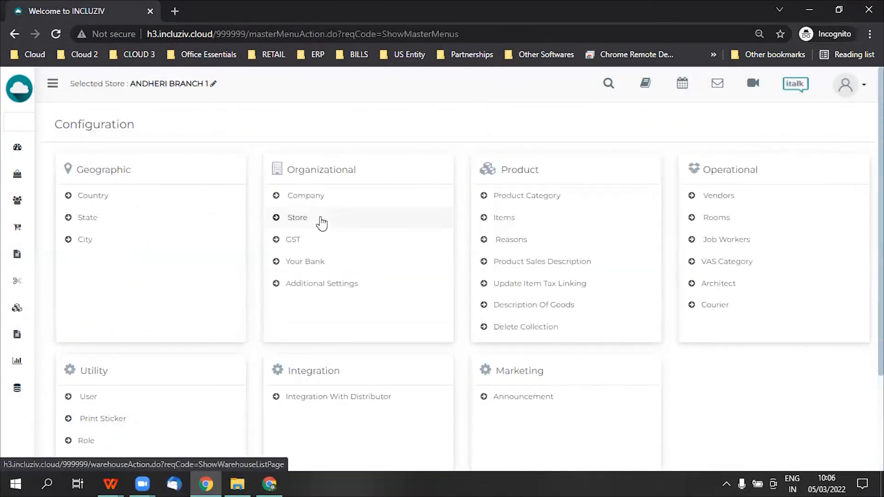
Find the ANDHERI BRANCH 1 store, open it for modification and review its contact, GSTIN, configuration, margin and bank details.
left_click(320, 222)
left_click(179, 177)
left_click(140, 234)
left_click(95, 221)
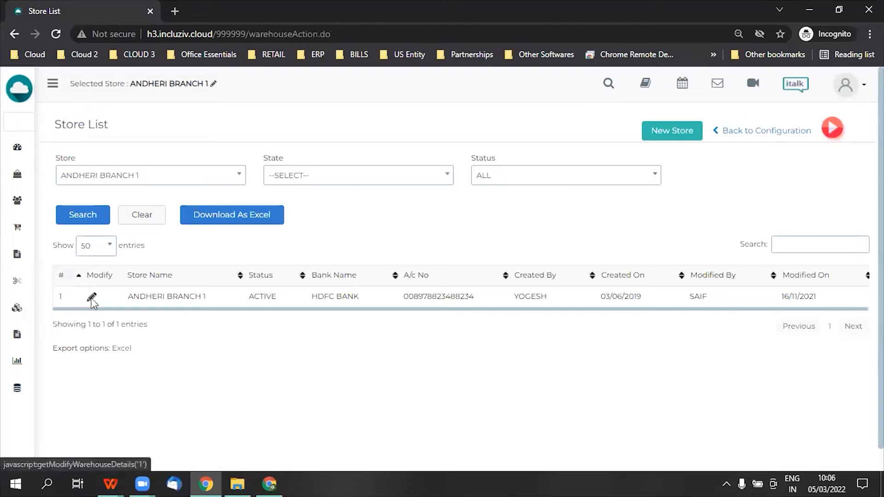
left_click(91, 298)
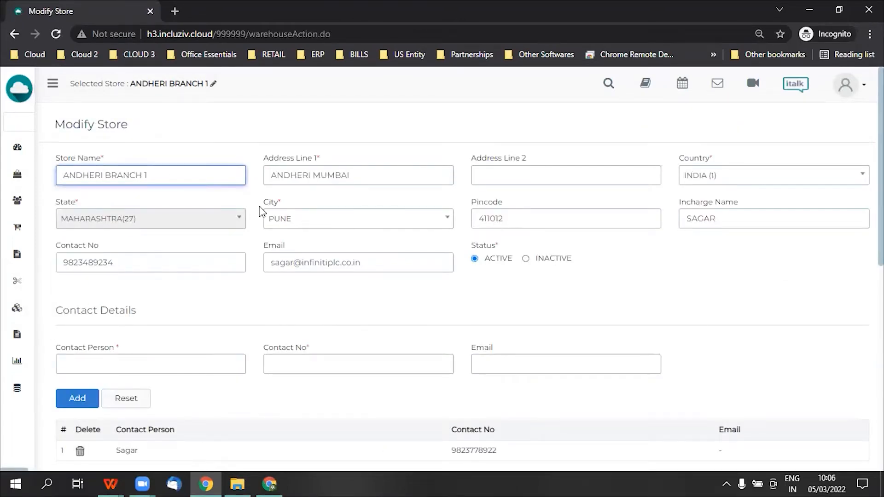
scroll(256, 295, "down", 3)
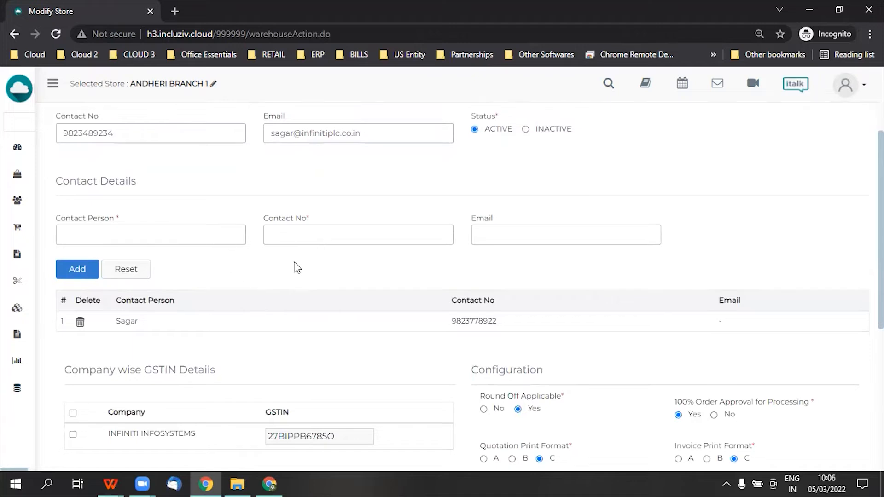
scroll(297, 267, "down", 4)
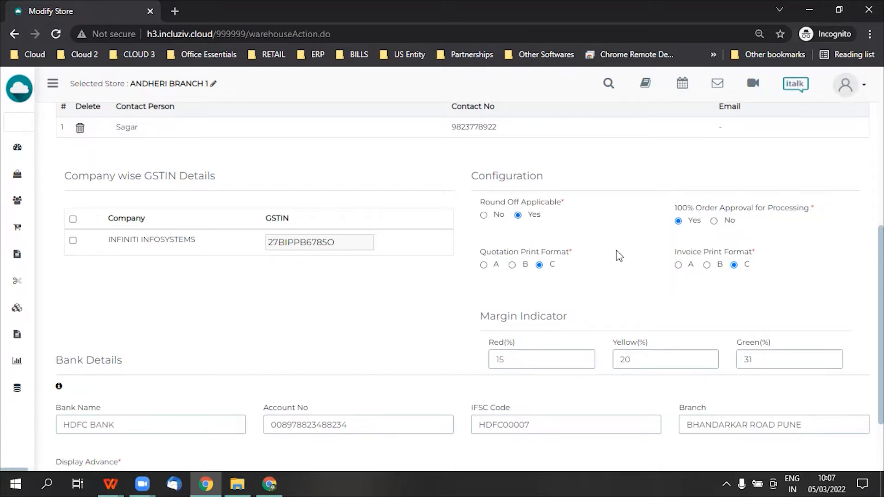
scroll(598, 257, "down", 2)
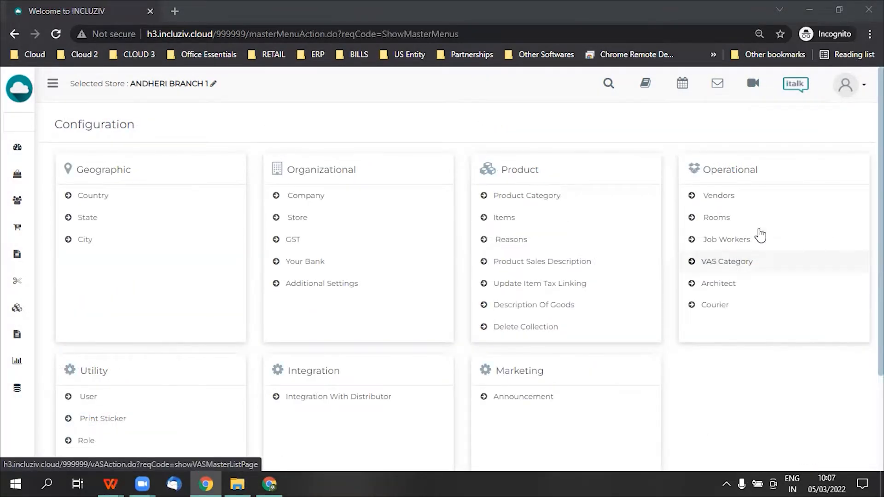
Open a blank new vendor form to review its basic, billing address, shipping address and contact fields, and cancel the entry.
left_click(733, 200)
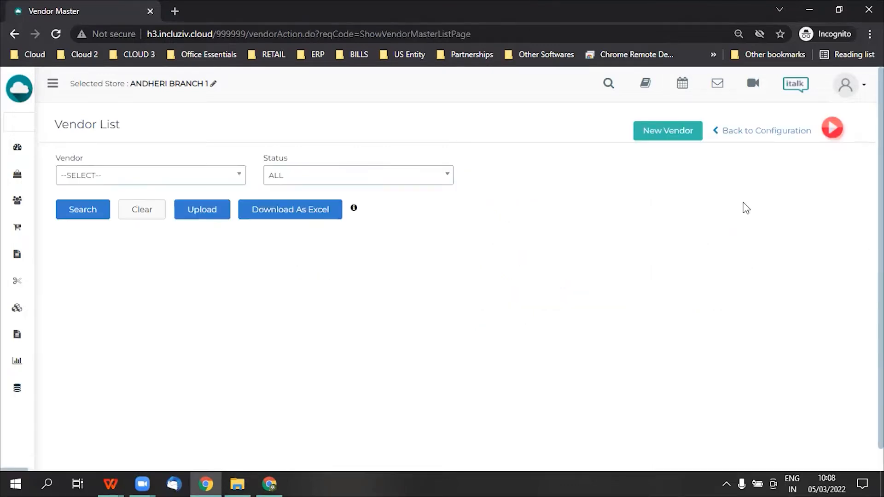
left_click(666, 136)
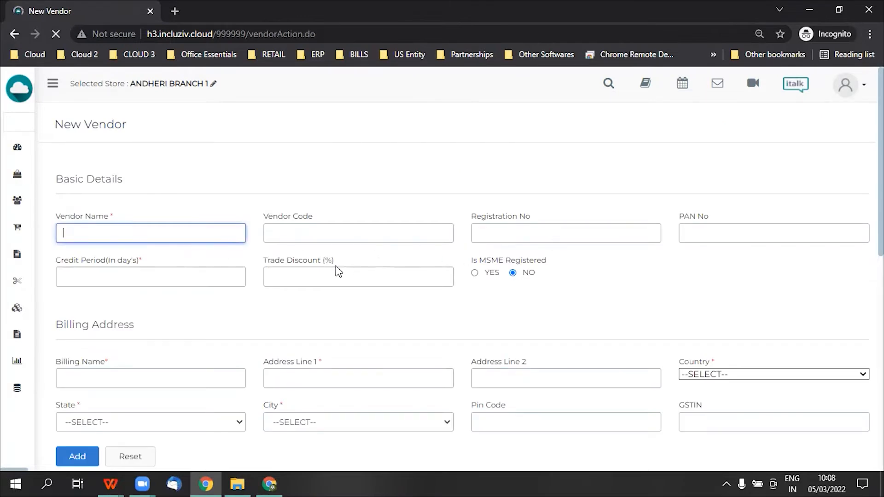
scroll(179, 286, "down", 1)
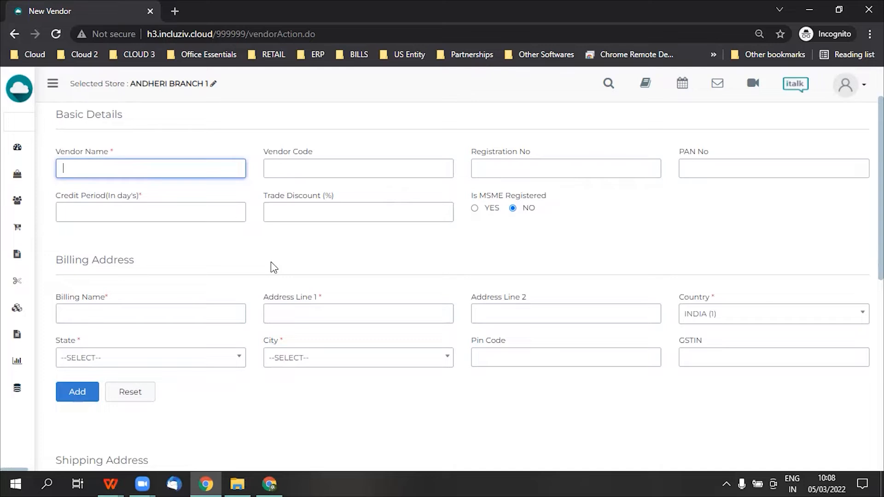
scroll(264, 270, "down", 1)
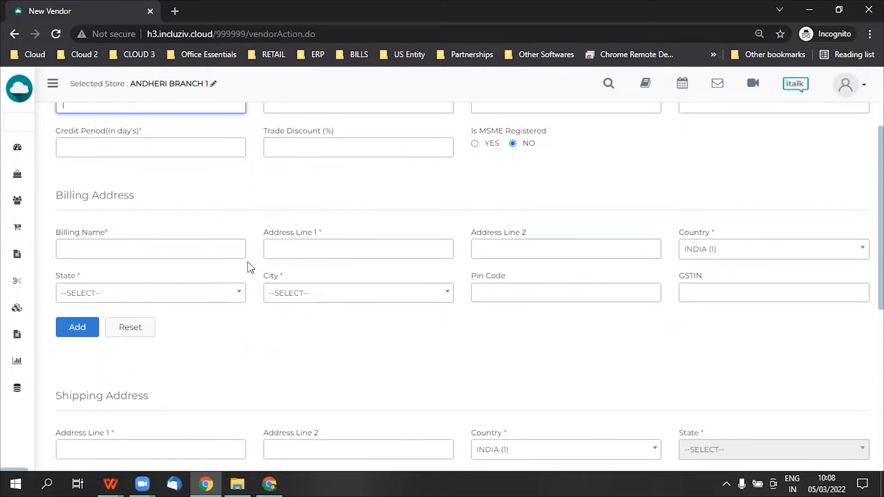
scroll(316, 296, "down", 2)
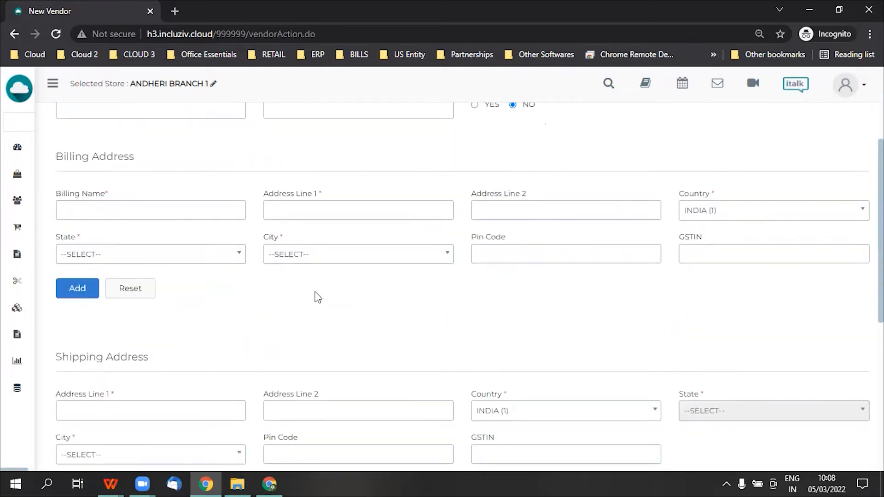
scroll(312, 300, "up", 2)
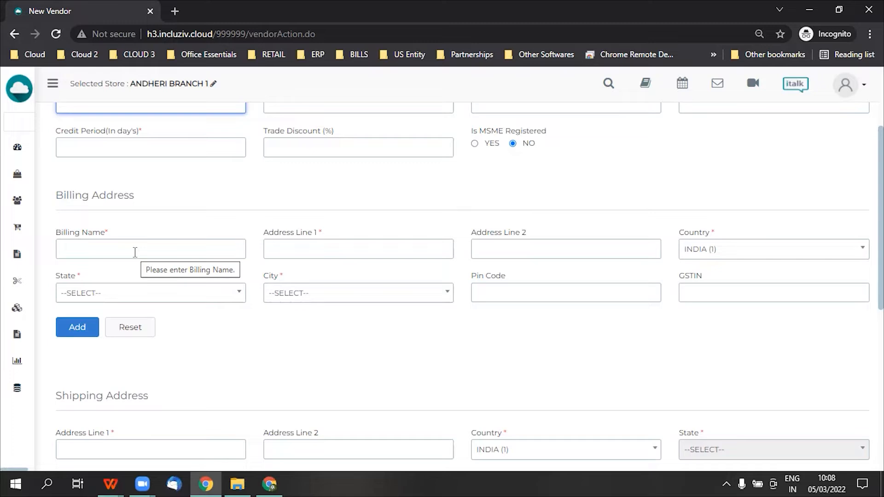
scroll(157, 289, "down", 4)
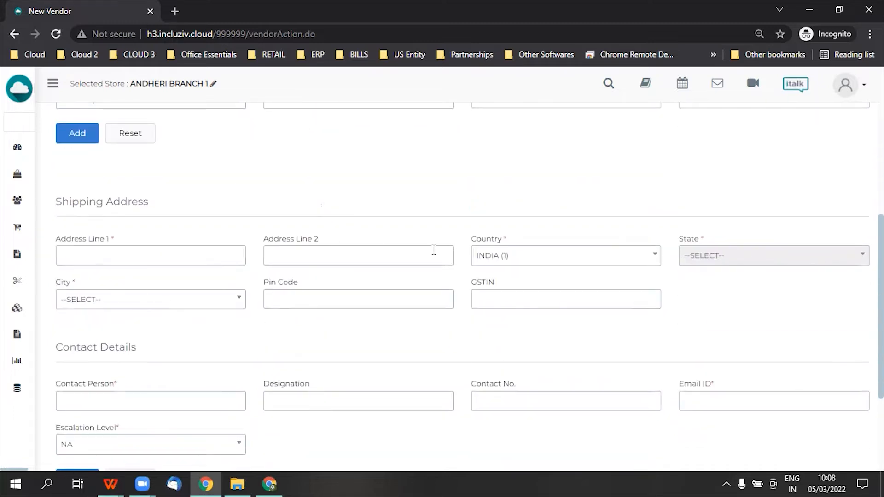
scroll(292, 390, "down", 3)
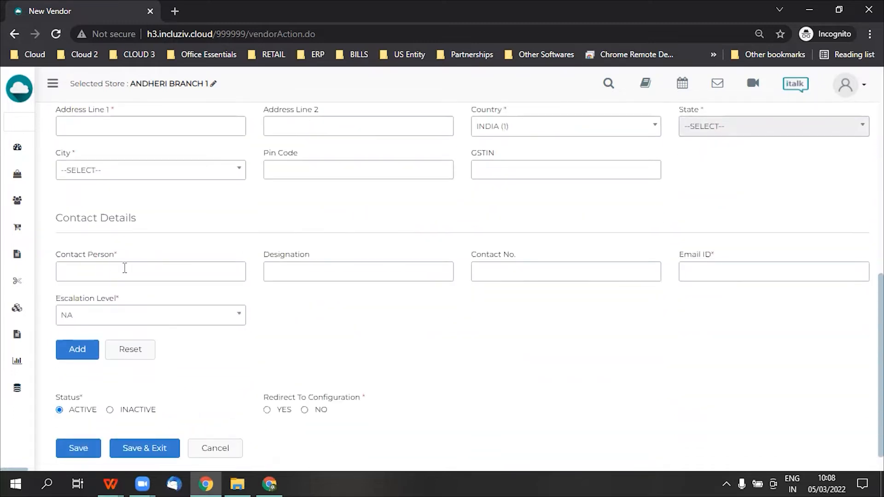
scroll(315, 291, "down", 1)
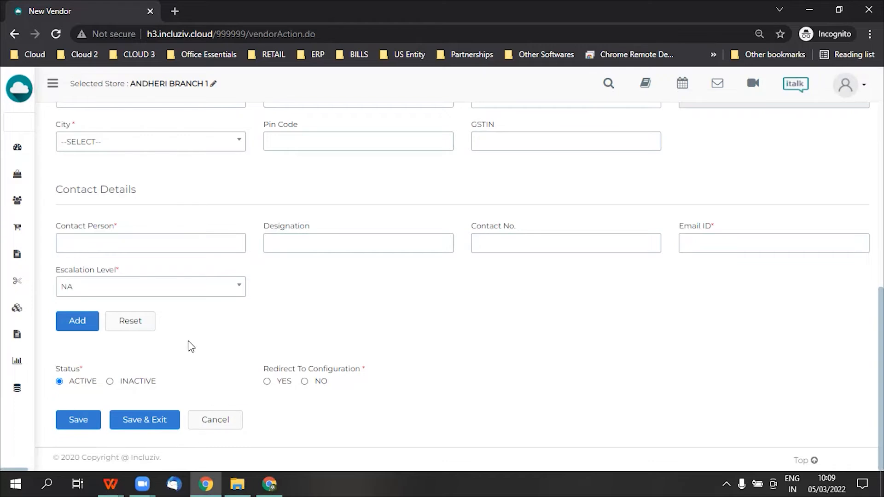
scroll(189, 343, "up", 9)
scroll(414, 195, "down", 6)
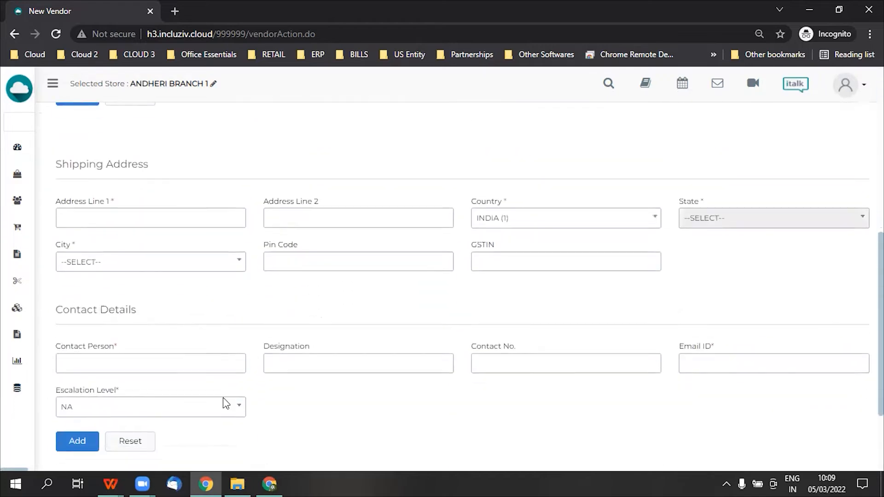
scroll(222, 400, "down", 3)
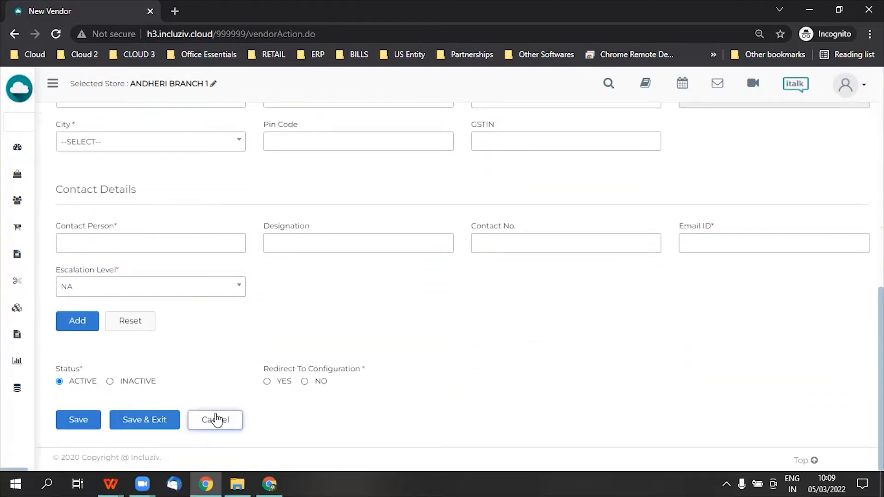
left_click(215, 420)
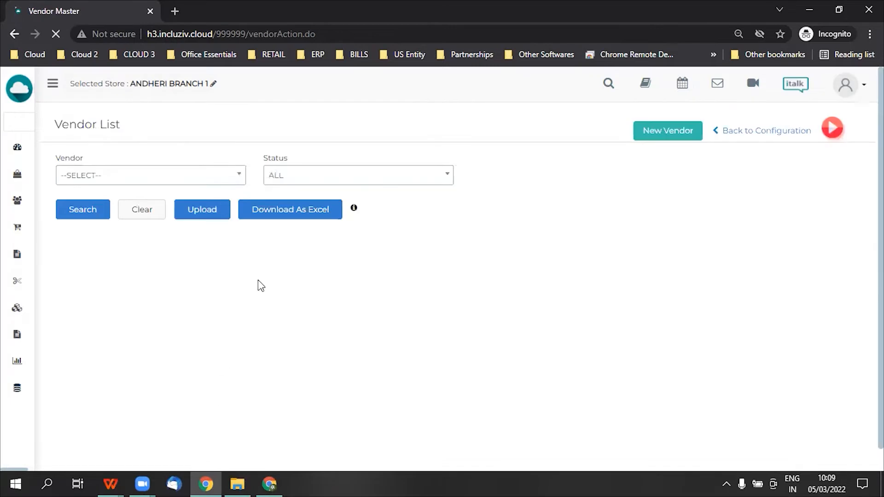
Download the demo file from the vendor bulk upload instructions, view its column headers in WPS Office and return to Chrome.
left_click(205, 214)
left_click(75, 160)
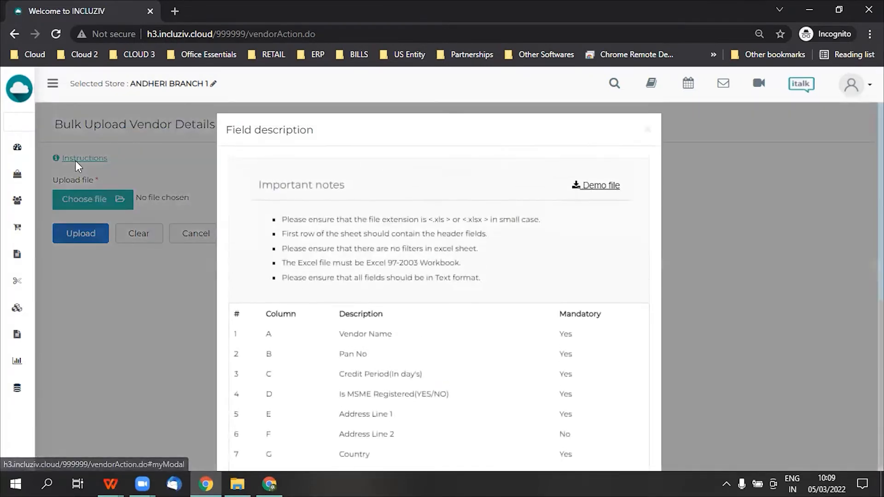
left_click(595, 191)
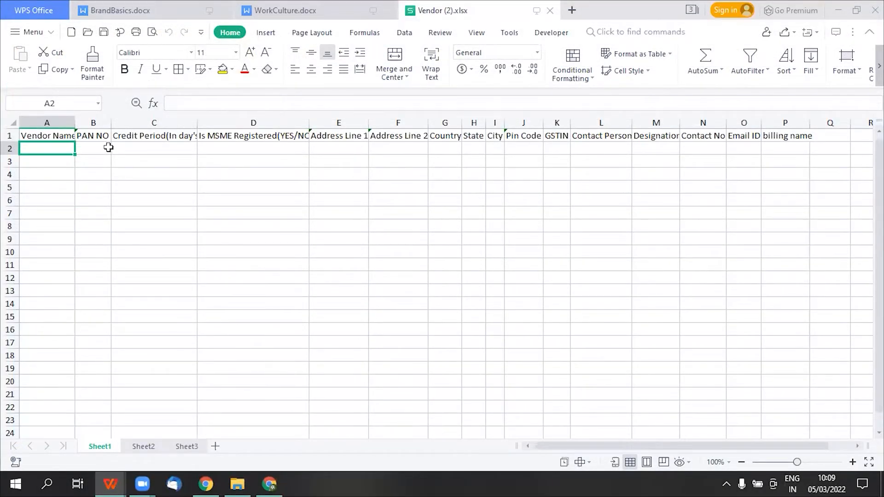
left_click(213, 483)
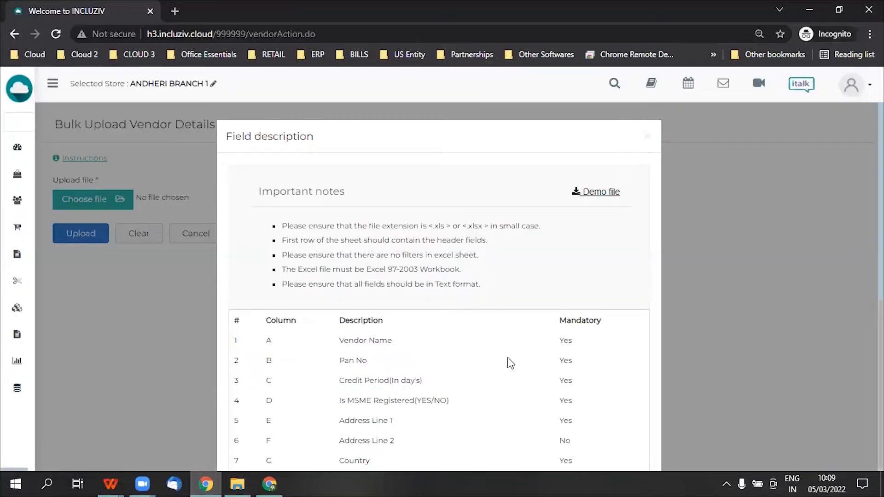
Review the vendor upload field descriptions and mandatory flags, compare them with the Vendor (2).xlsx headers in WPS Office, and close the instructions in Chrome.
scroll(548, 313, "down", 2)
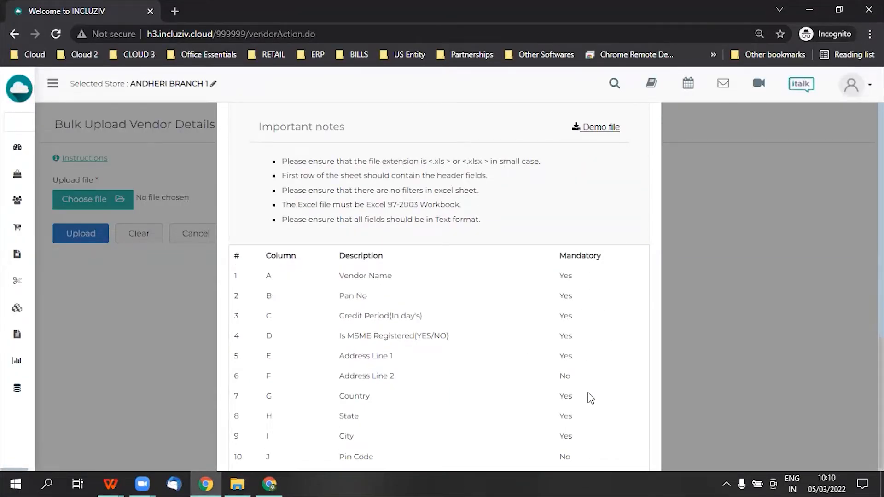
scroll(589, 395, "down", 1)
scroll(594, 399, "down", 3)
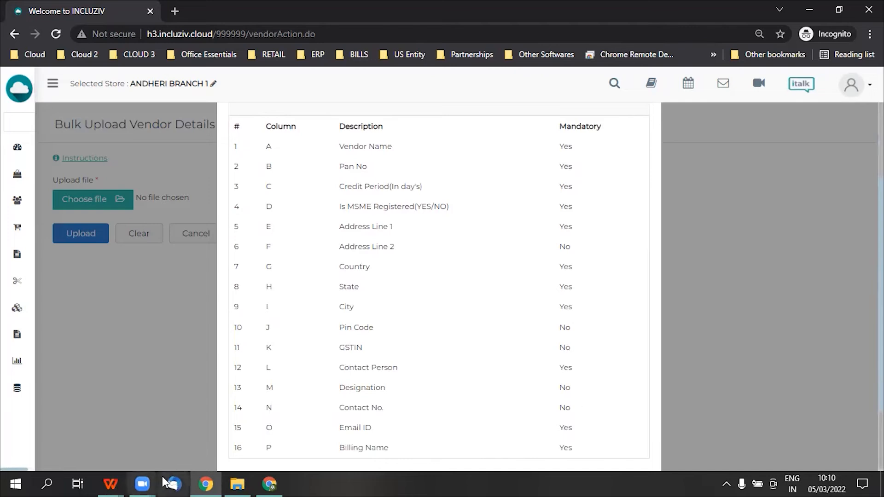
left_click(110, 482)
left_click(347, 434)
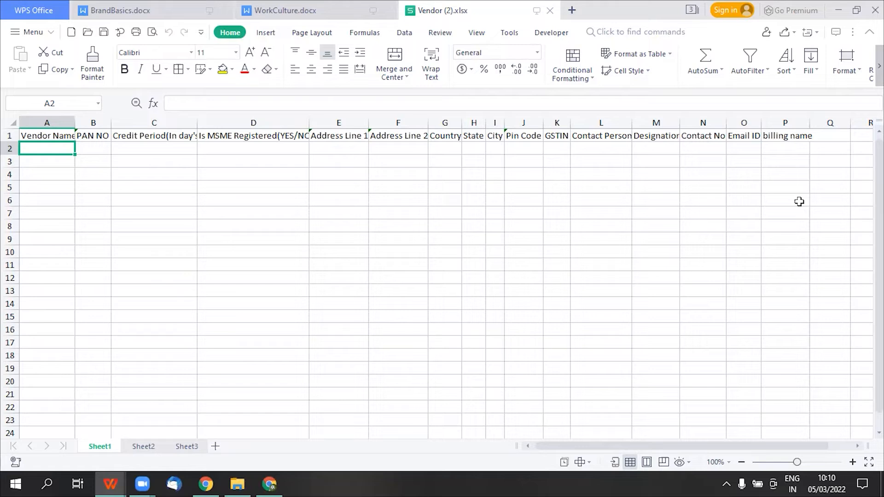
left_click(836, 10)
scroll(657, 169, "up", 4)
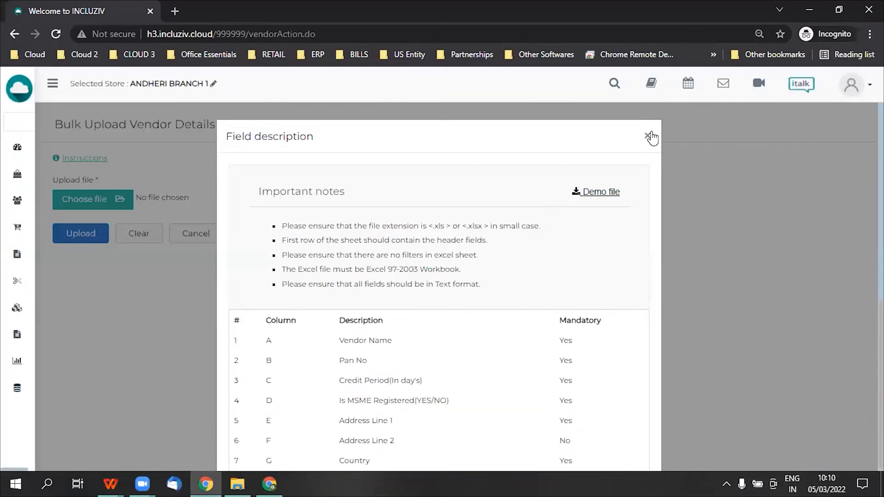
left_click(649, 136)
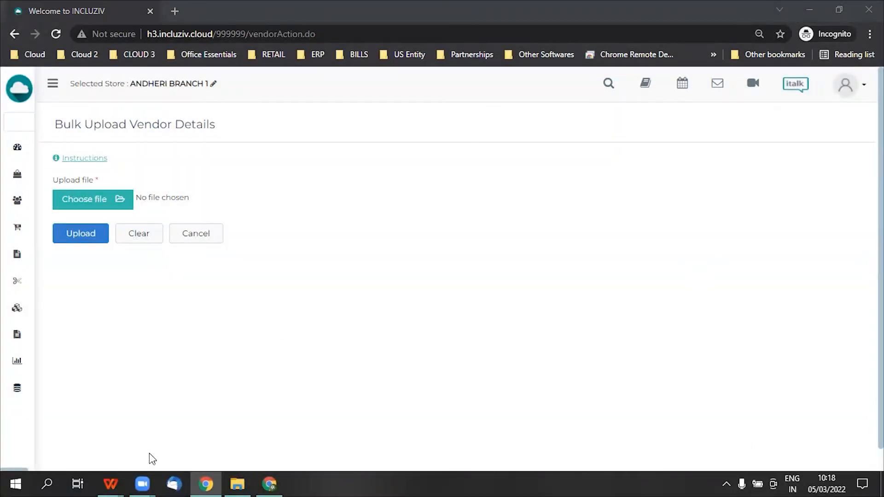
Switch to Vendor (2).xlsx in WPS Office and review the filled vendor rows from vendor name through billing name.
mouse_move(113, 475)
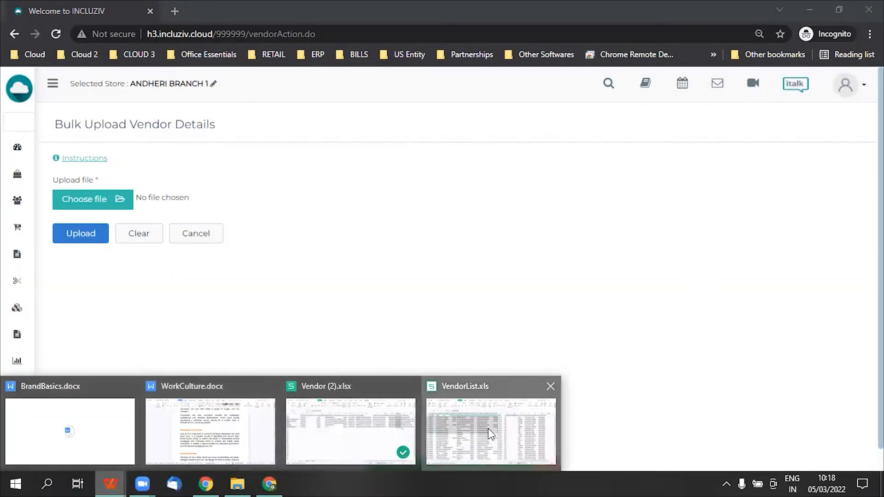
left_click(364, 436)
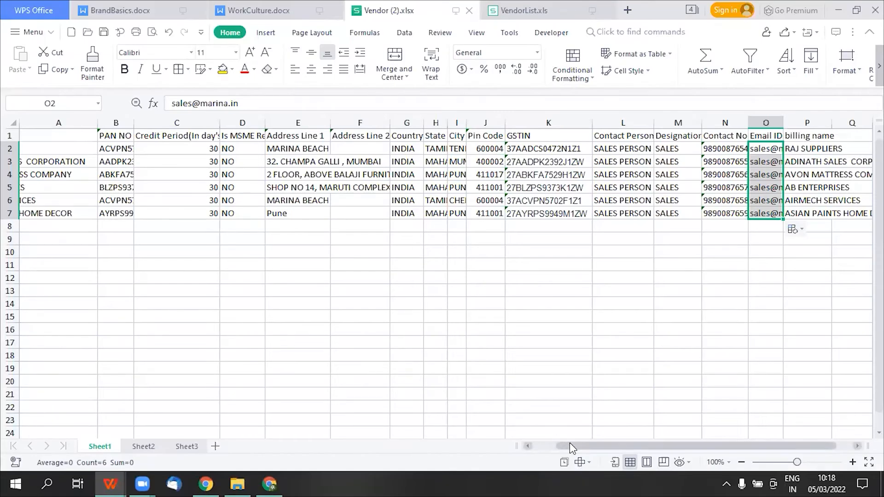
left_click_drag(571, 444, 515, 449)
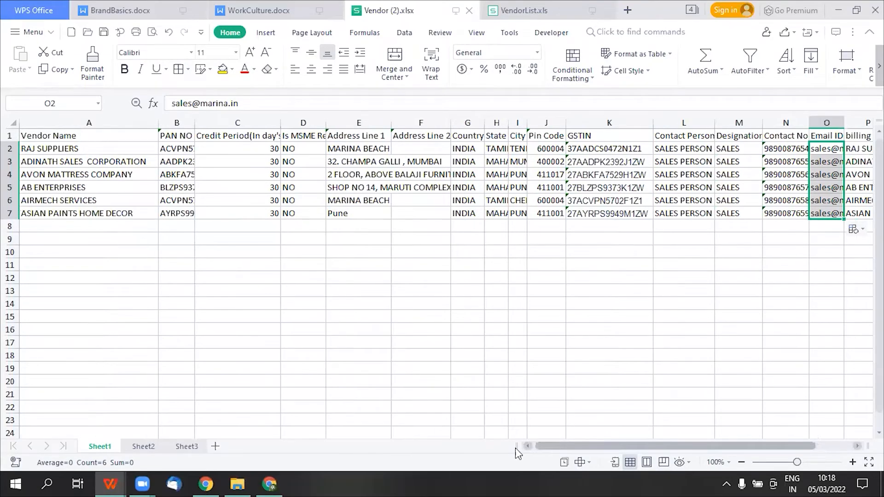
scroll(515, 448, "right", 3)
left_click(701, 369)
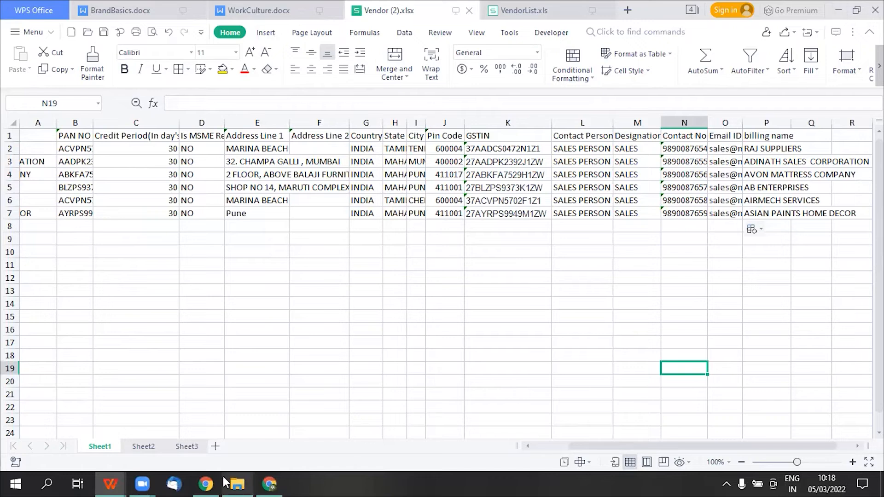
Return to Chrome, bulk upload Vendor (2).xlsx from Downloads, review the imported vendor rows and save them.
left_click(206, 484)
left_click(96, 200)
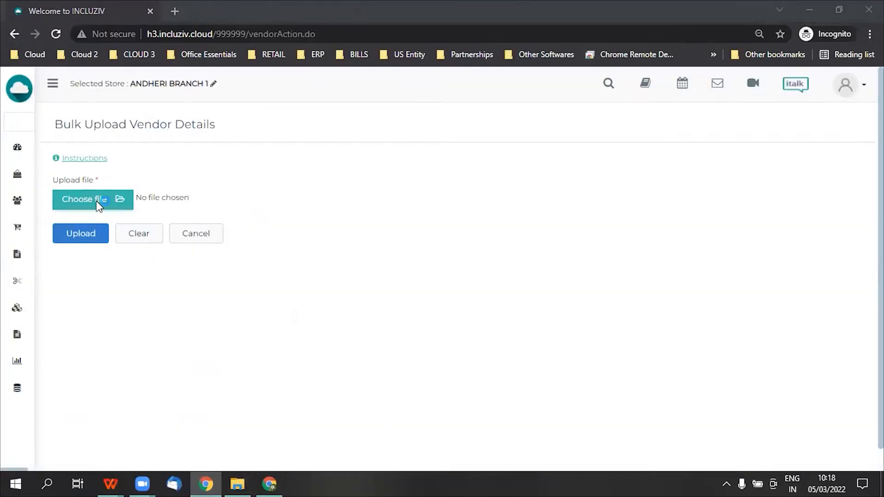
left_click(154, 113)
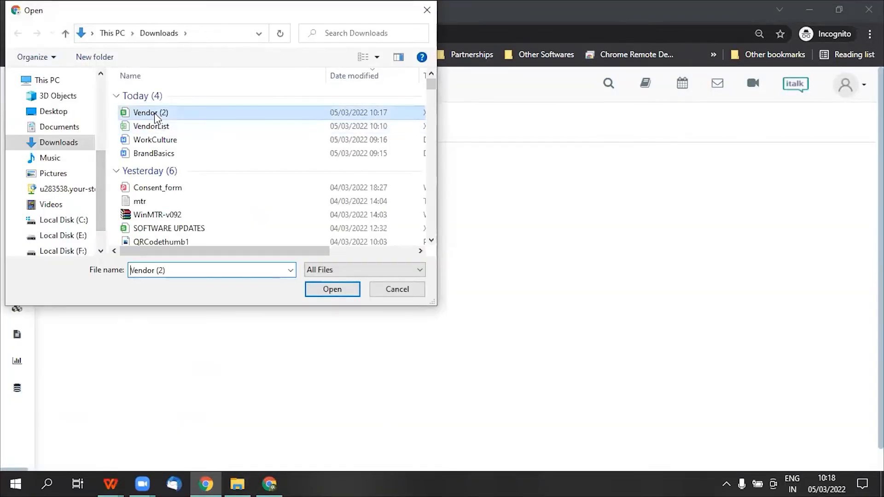
left_click(332, 290)
left_click(89, 240)
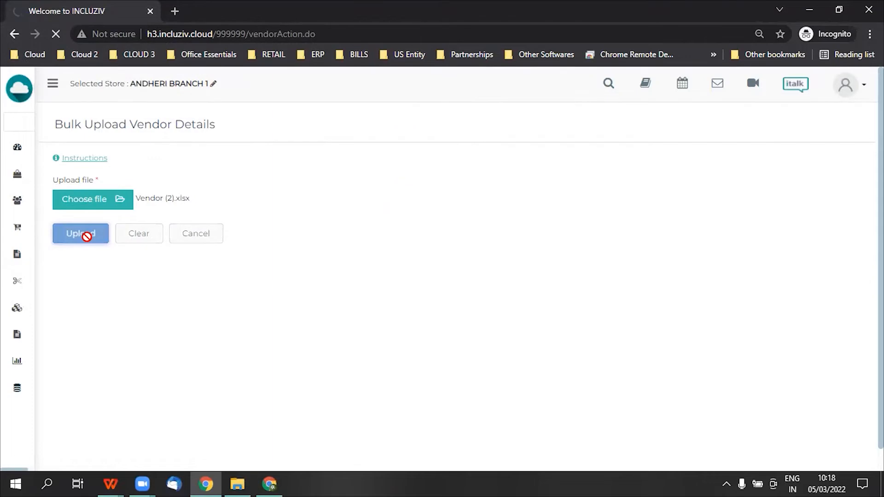
scroll(239, 223, "down", 3)
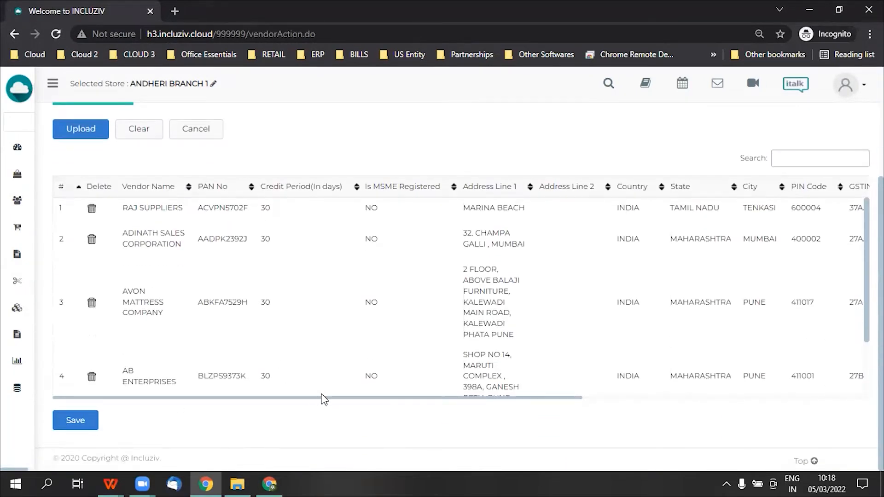
left_click_drag(330, 399, 612, 401)
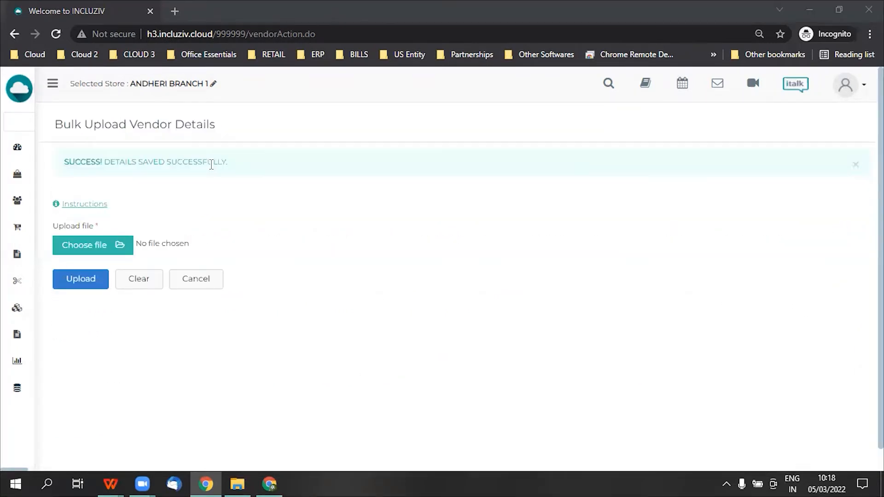
Open the vendor list from the configuration masters, check the vendor names in Vendor (2).xlsx in WPS Office, and return to Chrome.
mouse_move(6, 417)
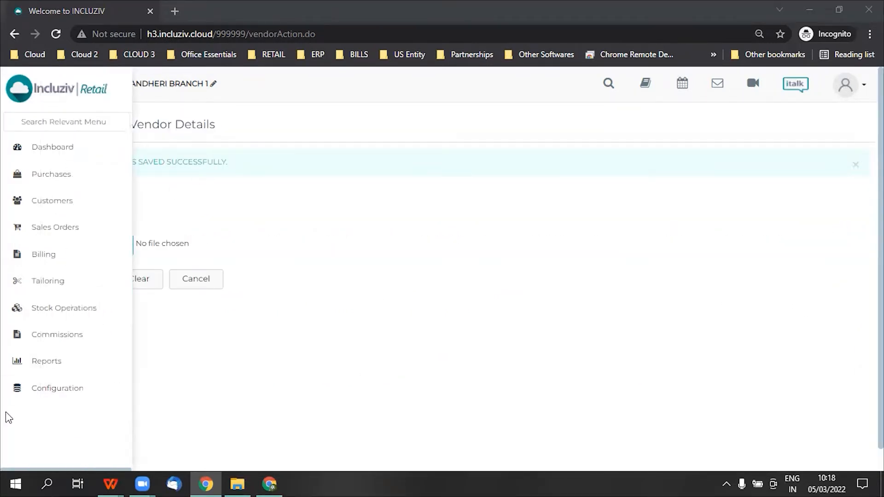
left_click(51, 389)
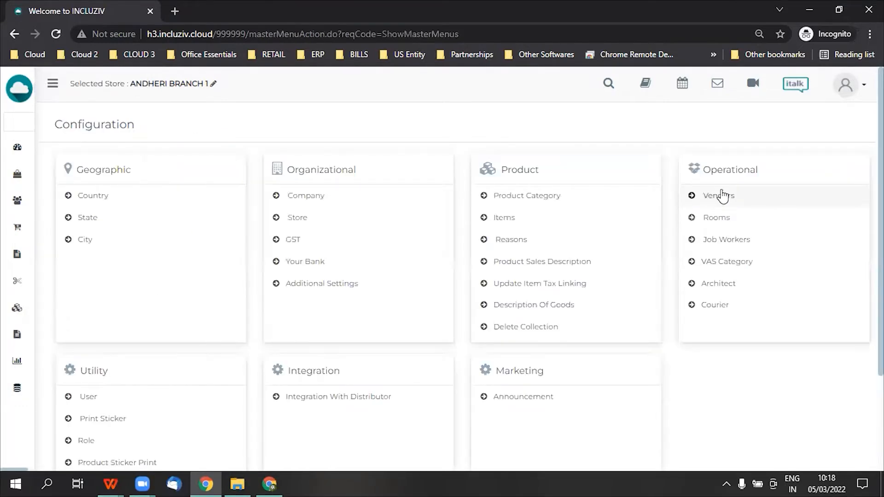
left_click(722, 195)
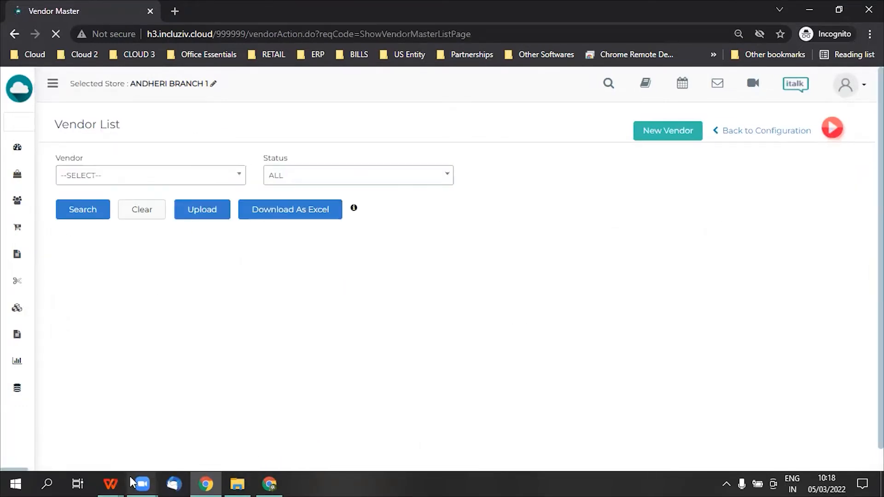
mouse_move(111, 484)
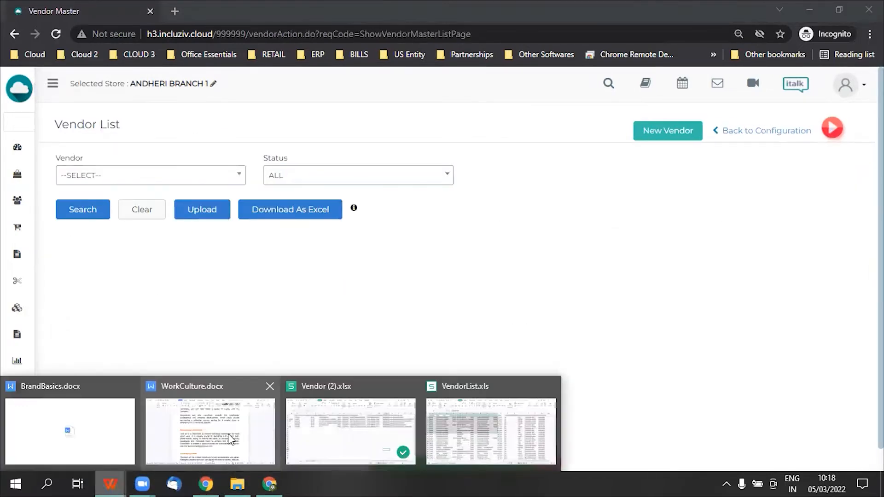
left_click(365, 438)
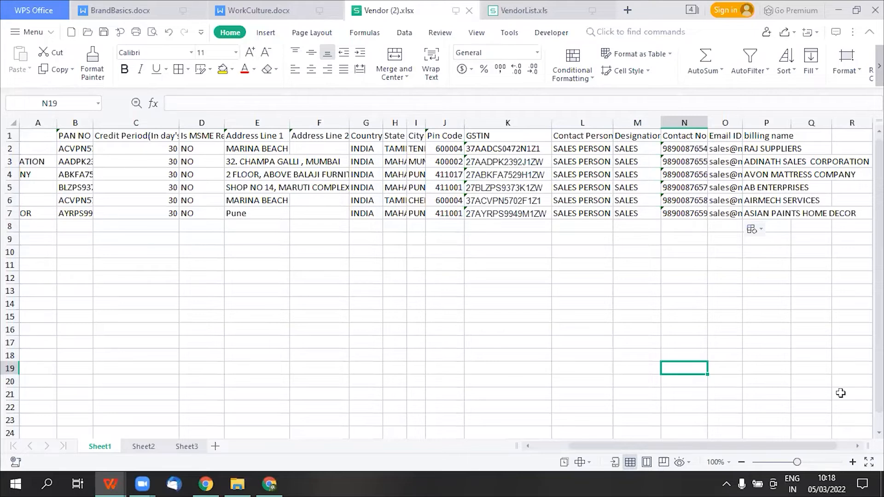
left_click(835, 10)
Search the vendor list for RAJ SUPPLIERS and open that vendor for modification.
left_click(133, 176)
type("raj")
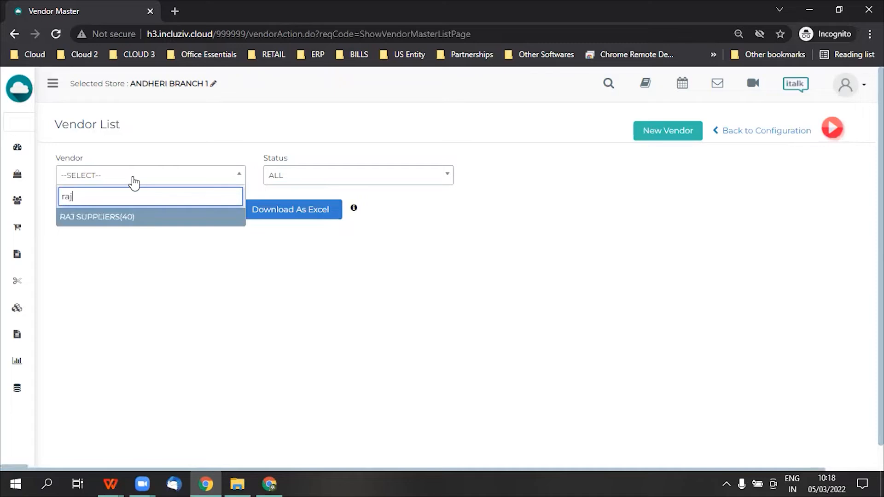
left_click(92, 219)
left_click(91, 215)
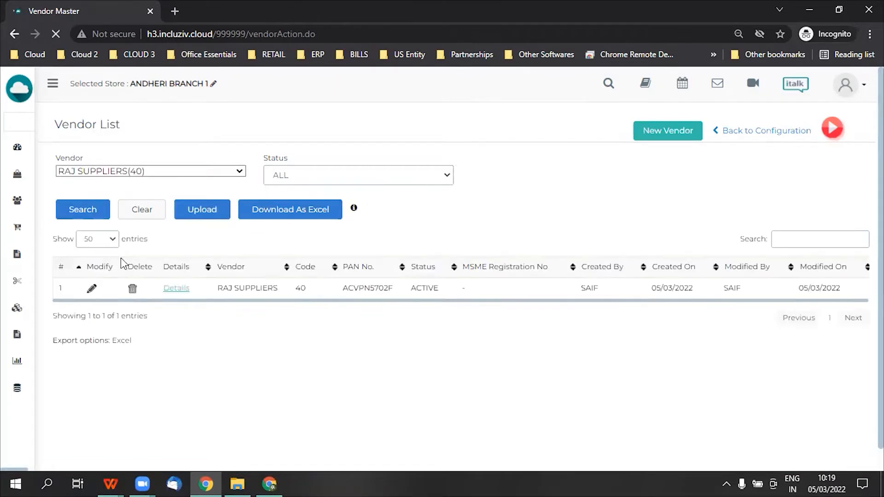
left_click(92, 293)
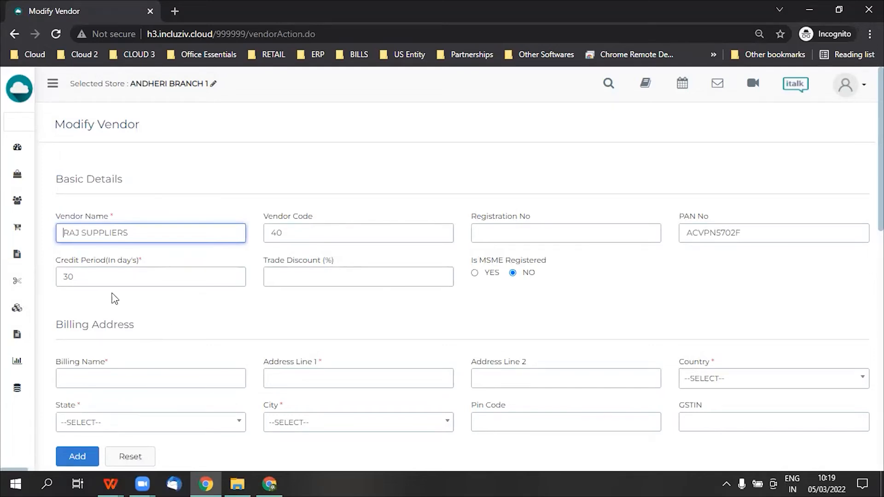
Examine the vendor's basic, billing address, shipping address and contact sections, and return to the configuration page.
scroll(96, 290, "down", 6)
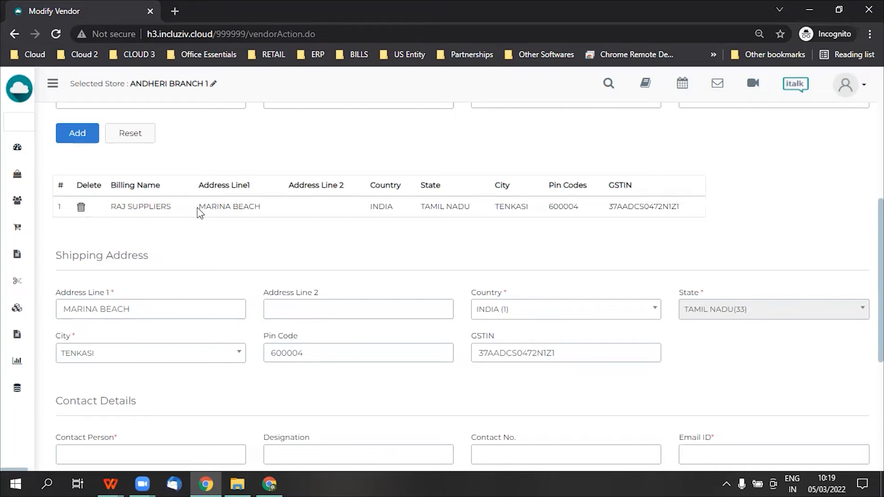
scroll(184, 235, "up", 3)
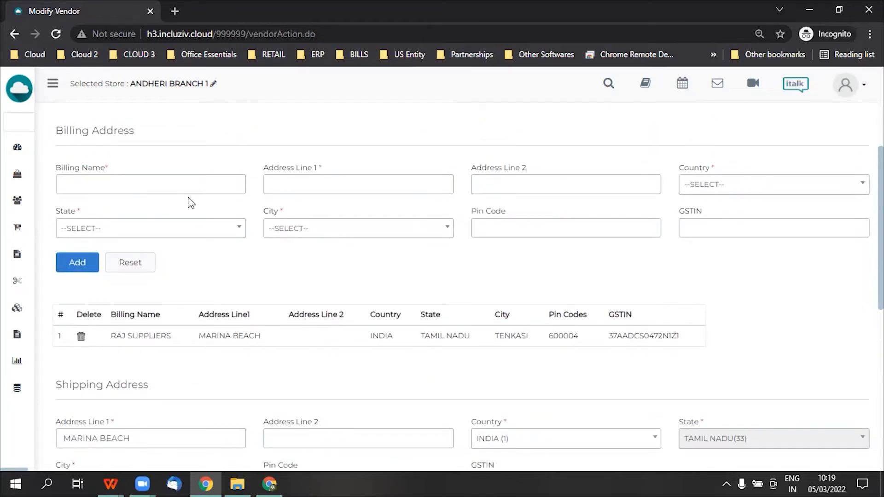
scroll(420, 354, "down", 1)
scroll(421, 358, "down", 8)
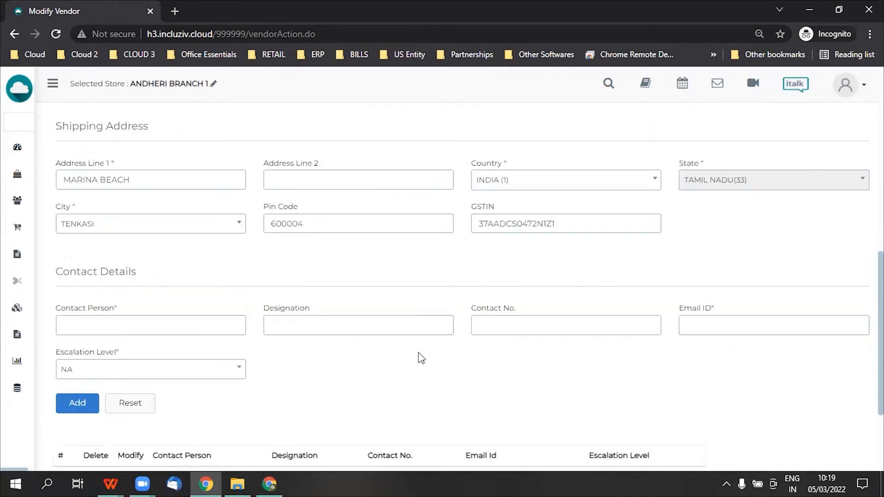
scroll(420, 357, "up", 4)
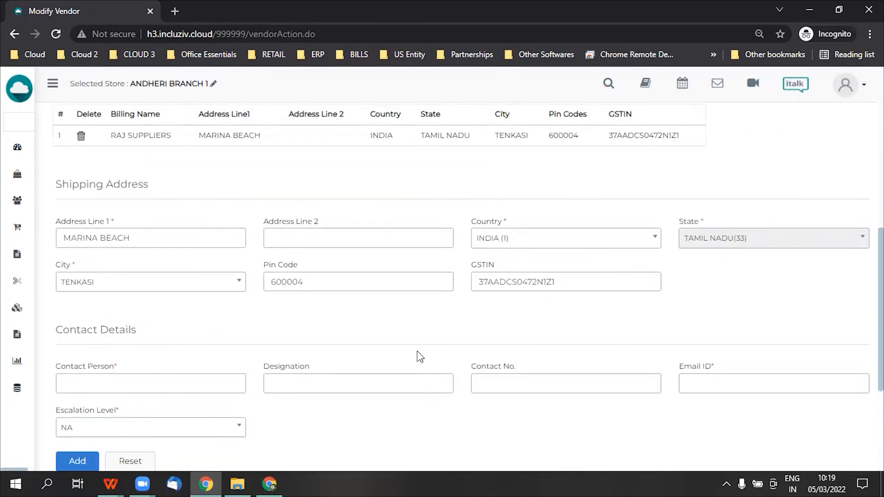
scroll(417, 354, "down", 1)
scroll(525, 271, "up", 1)
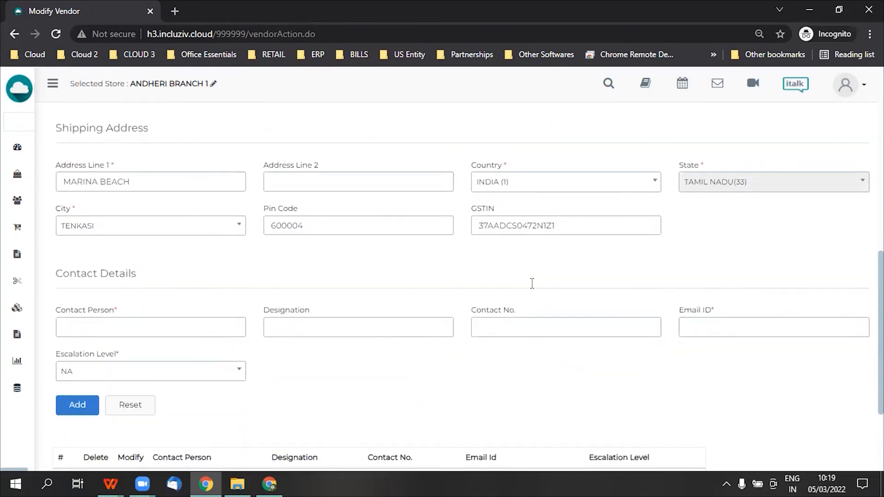
scroll(533, 283, "up", 4)
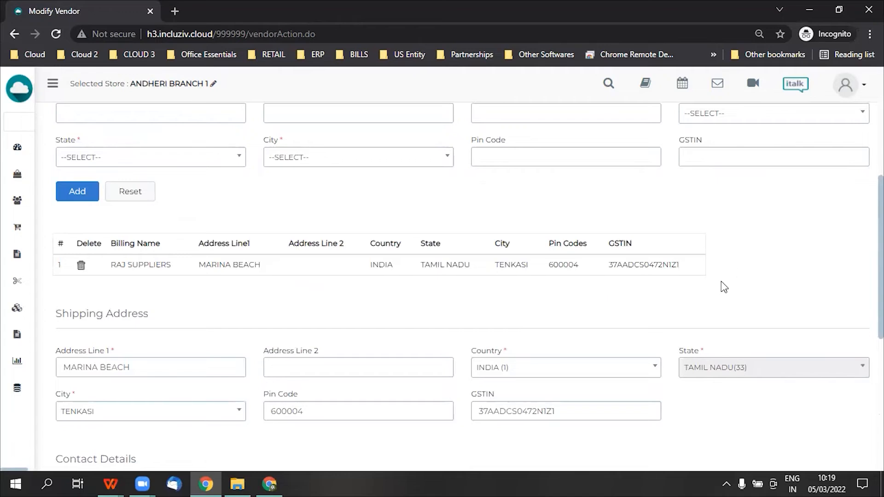
scroll(720, 290, "up", 5)
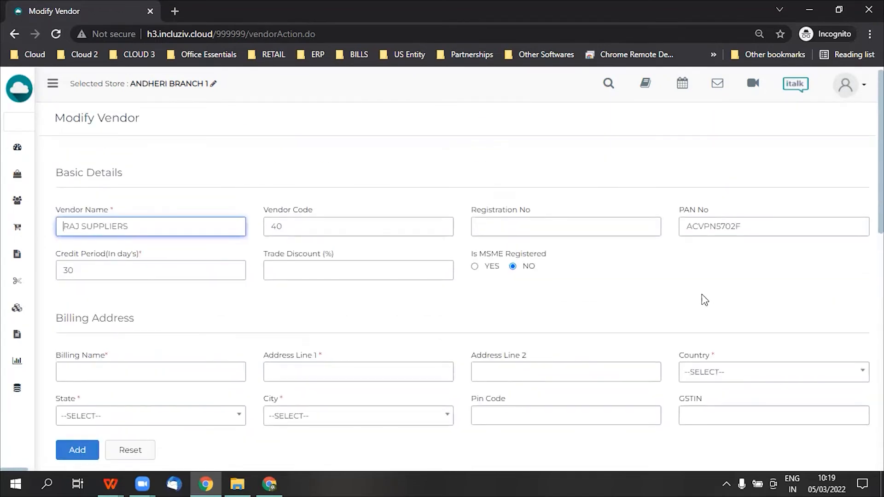
left_click(77, 450)
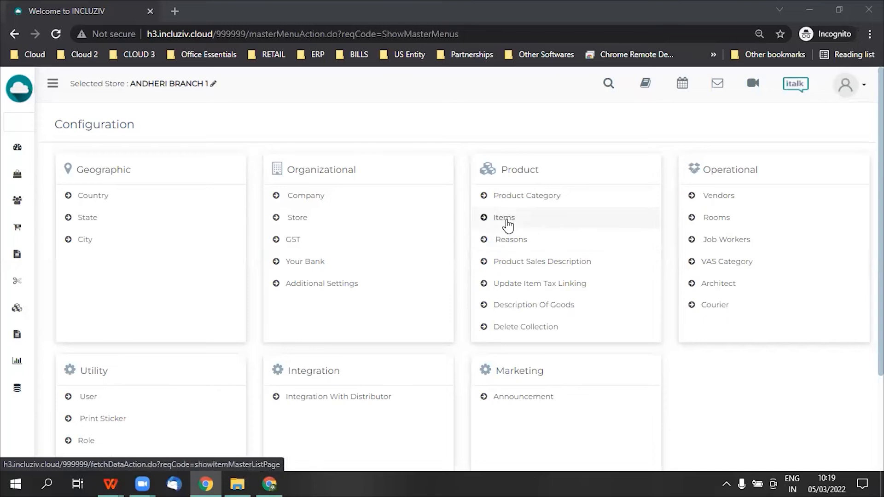
Start a new item in the item master with RAJ SUPPLIERS as vendor and FABRICS as product category.
left_click(505, 220)
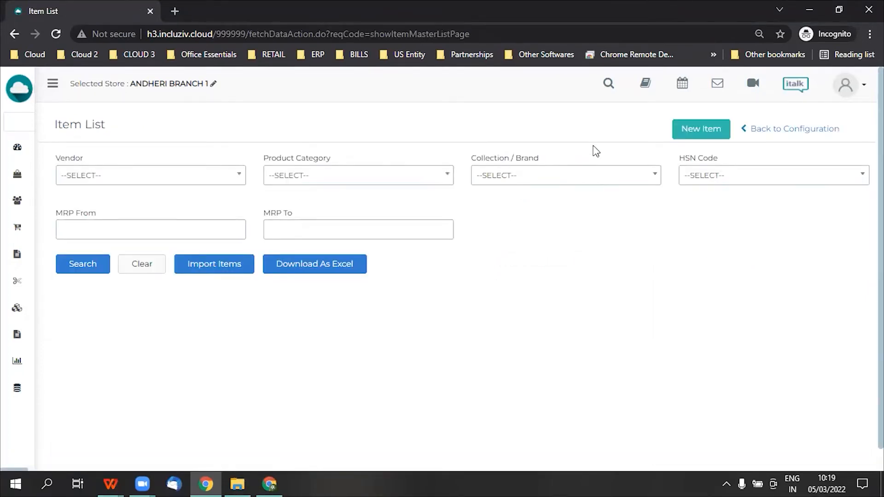
left_click(692, 142)
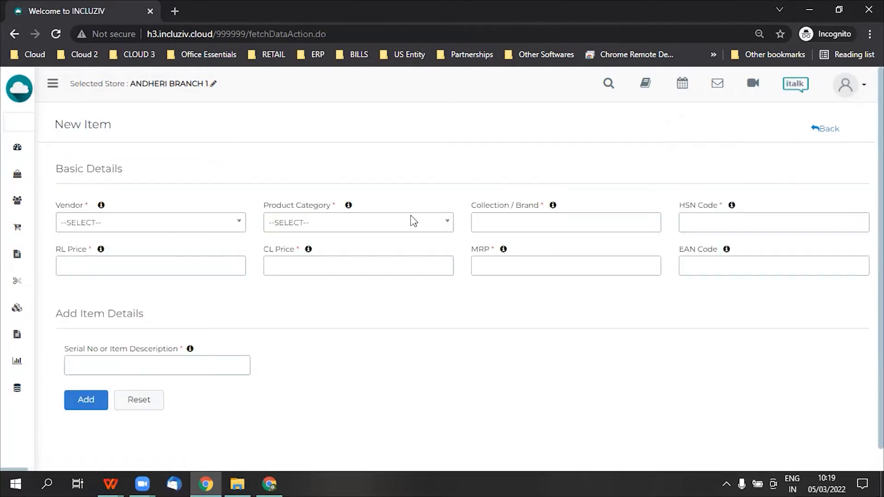
left_click(207, 230)
type("raj")
key("Return")
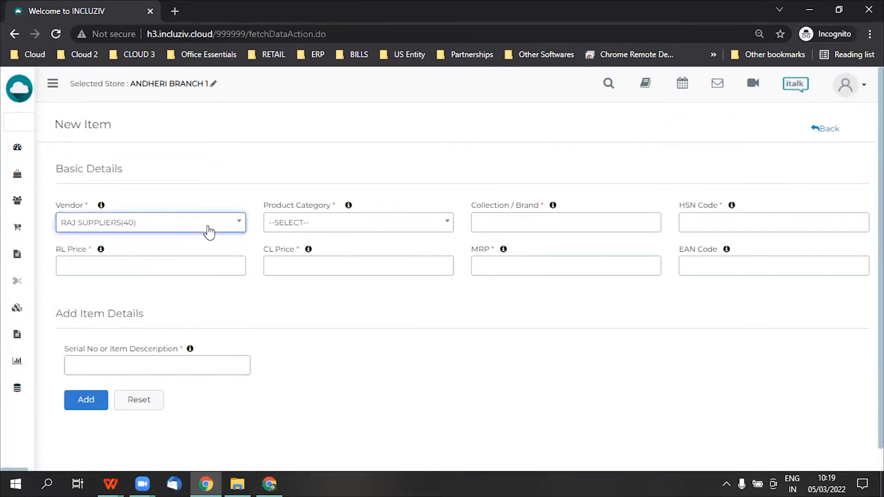
left_click(326, 222)
type("f")
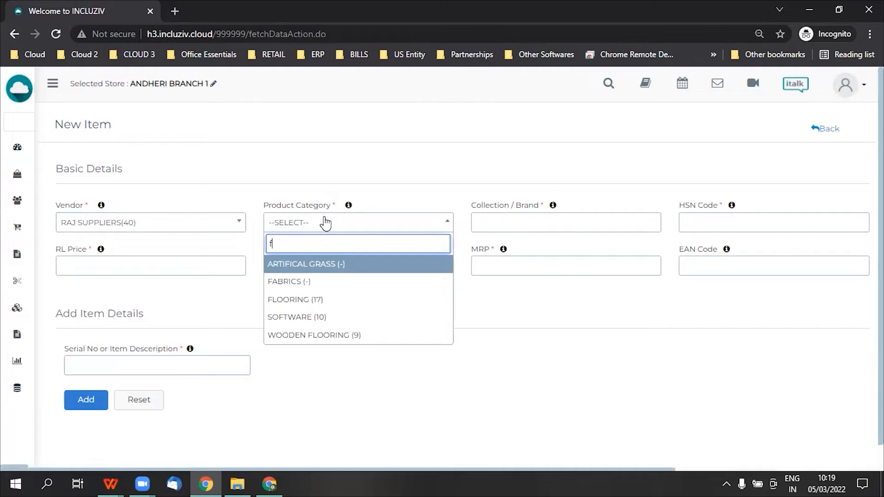
left_click(313, 282)
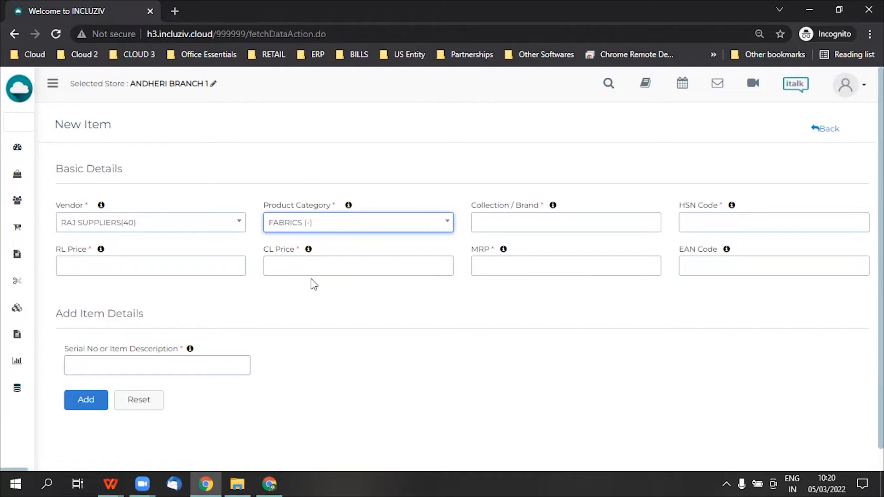
Examine the collection, HSN code, RL price, CL price and MRP fields of the new item form, including the price hints.
left_click(518, 230)
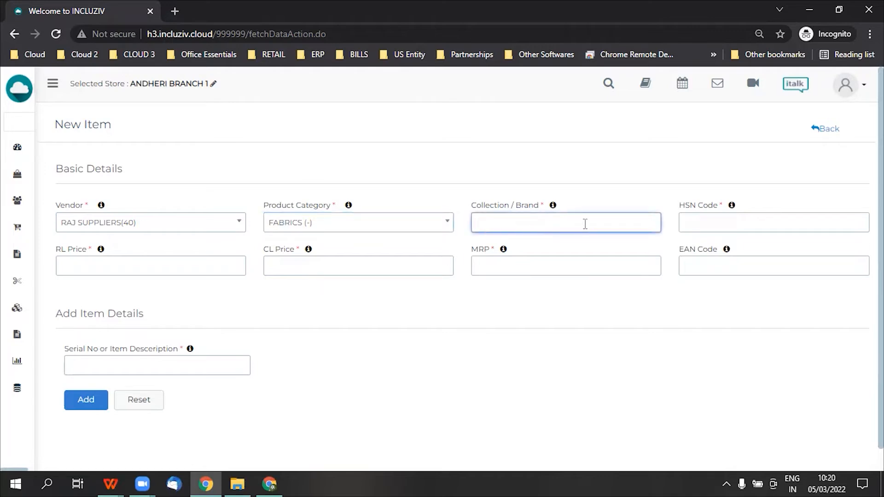
left_click(708, 223)
left_click(210, 273)
left_click(300, 269)
left_click(528, 269)
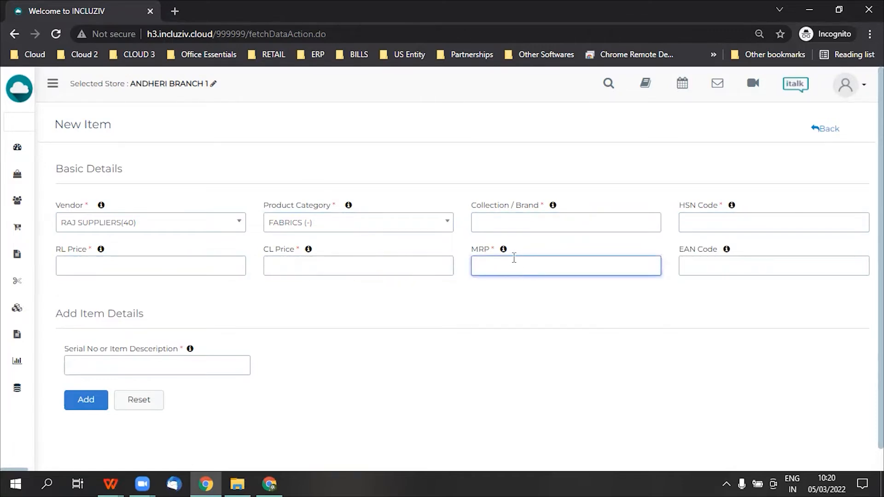
mouse_move(505, 250)
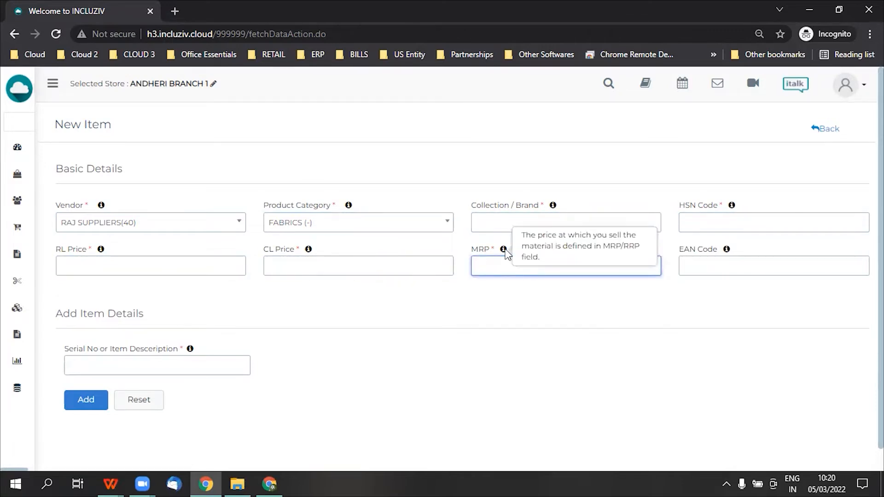
mouse_move(309, 251)
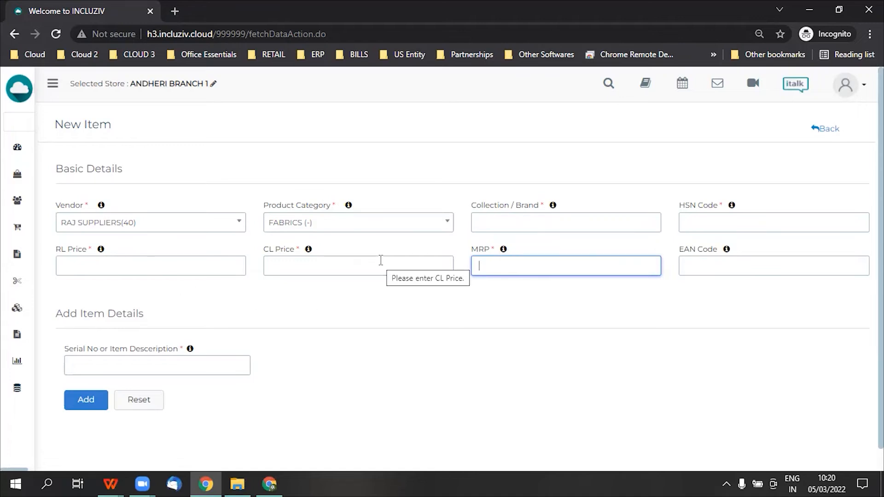
Enter EUPHORIA as the new item's collection or brand and 540701 as its HSN code.
scroll(203, 363, "down", 1)
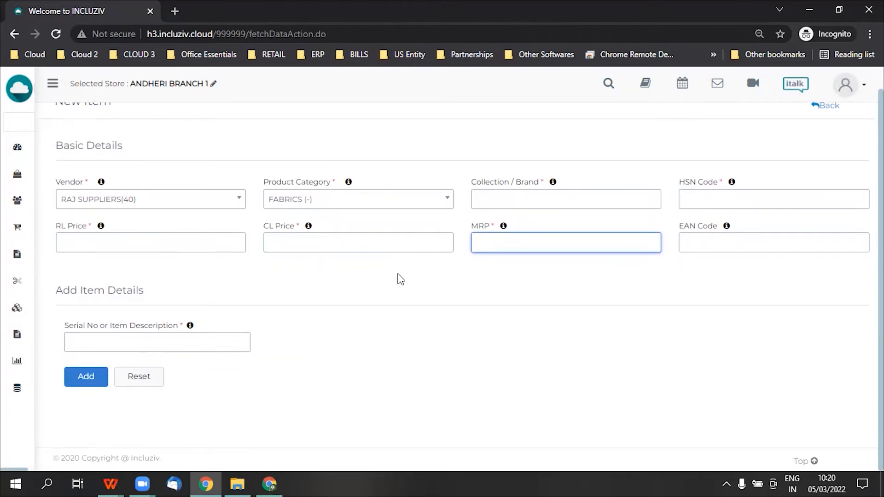
left_click(576, 206)
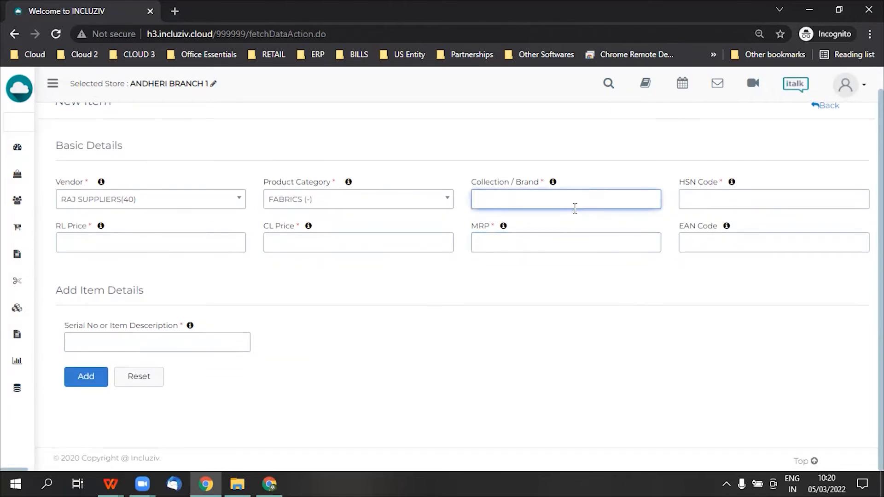
type("EU")
type("PHORIA")
key("Tab")
type("540700")
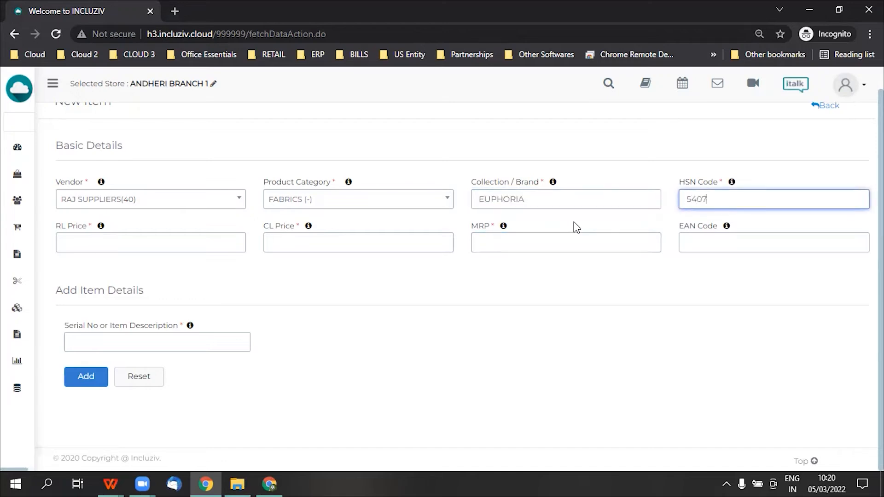
key("Tab")
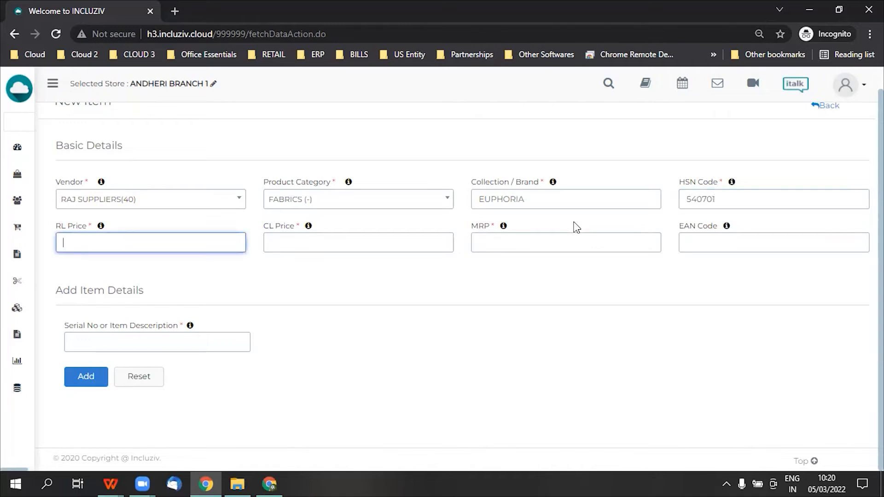
Set the new item's RL price to 300, CL price to 400 and MRP to 700.
type("300")
key("Tab")
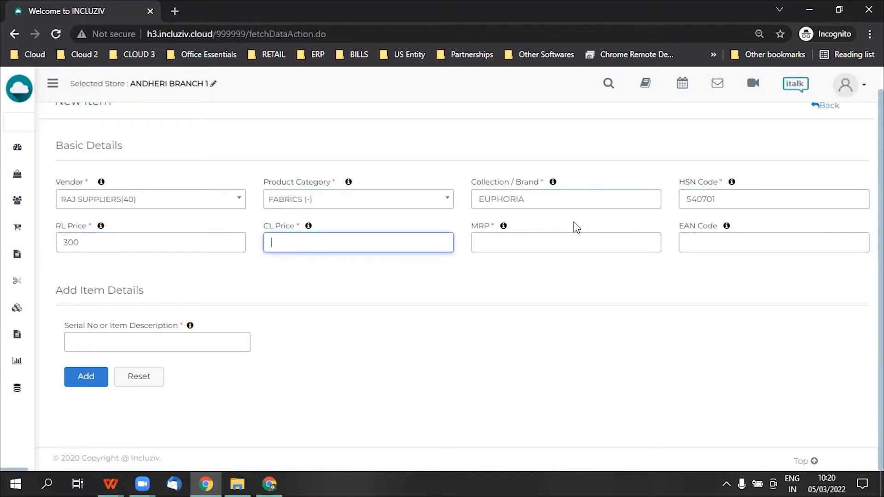
type("400")
key("Tab")
type("700")
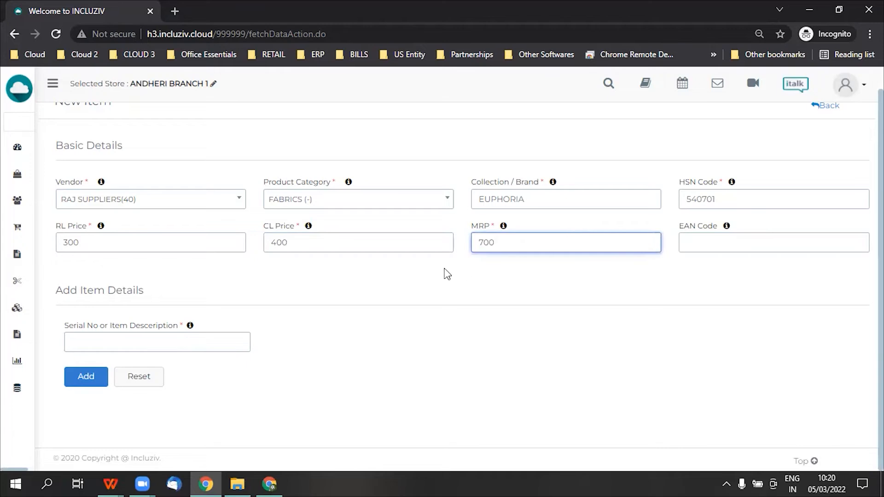
Add serial numbers 1201, 1202 and 1203 to the EUPHORIA item details.
left_click(225, 342)
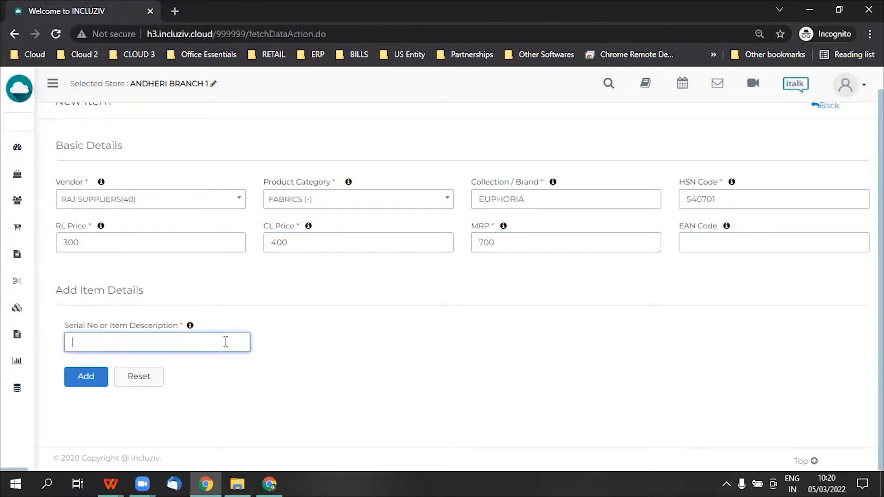
type("1201")
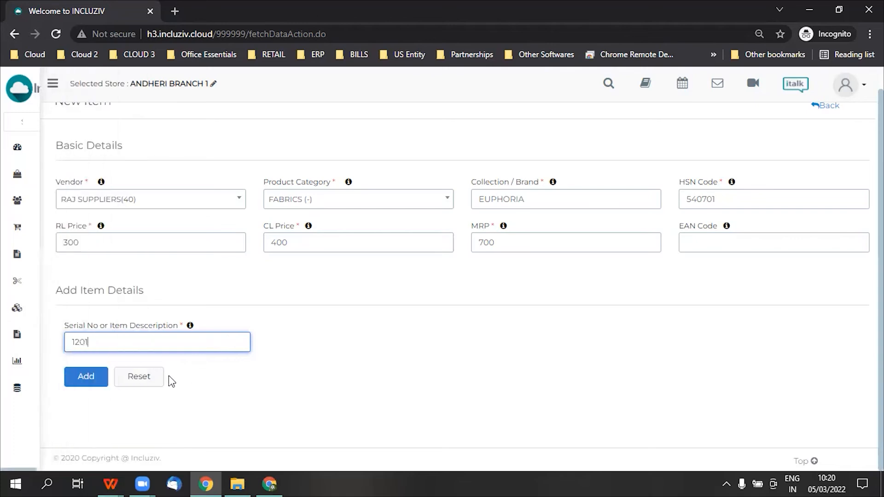
left_click(87, 376)
type("1202")
left_click(84, 375)
type("1203")
left_click(91, 376)
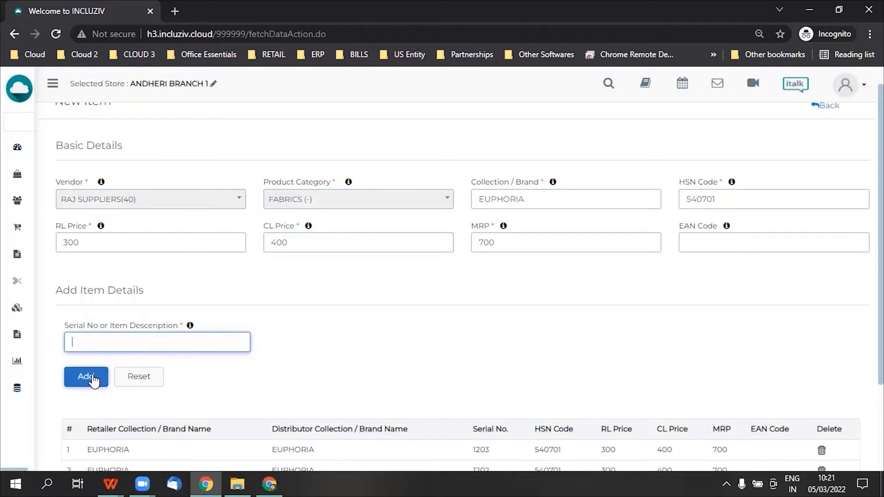
Change the basic details to an RL price of 350, a CL price of 450 and an MRP of 900.
scroll(93, 378, "down", 2)
scroll(95, 376, "up", 3)
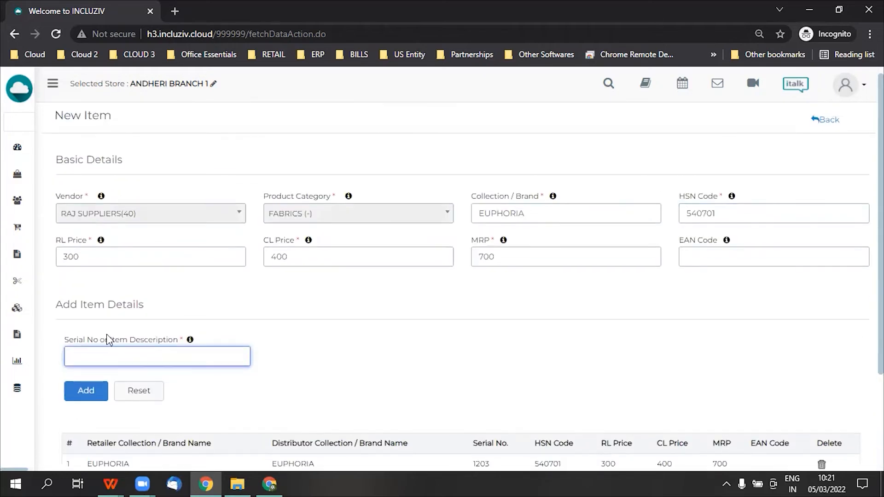
double_click(69, 257)
type("350")
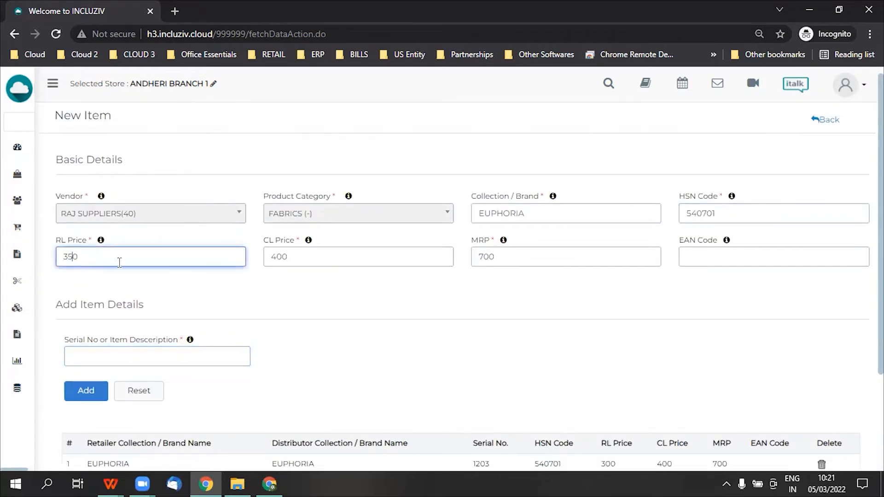
left_click(277, 258)
type("5")
left_click(479, 257)
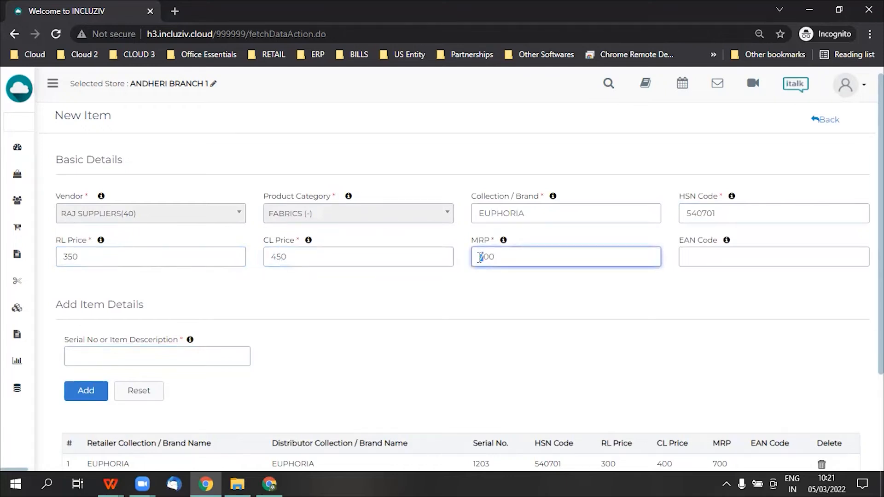
type("9")
Add serial numbers 1204 and 1205 to the item details with the changed prices.
left_click(100, 357)
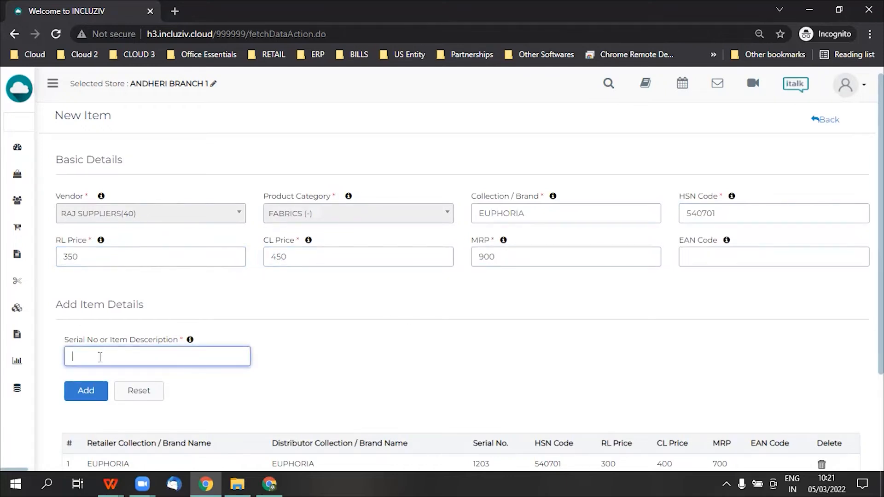
type("1204")
left_click(90, 389)
scroll(273, 310, "down", 3)
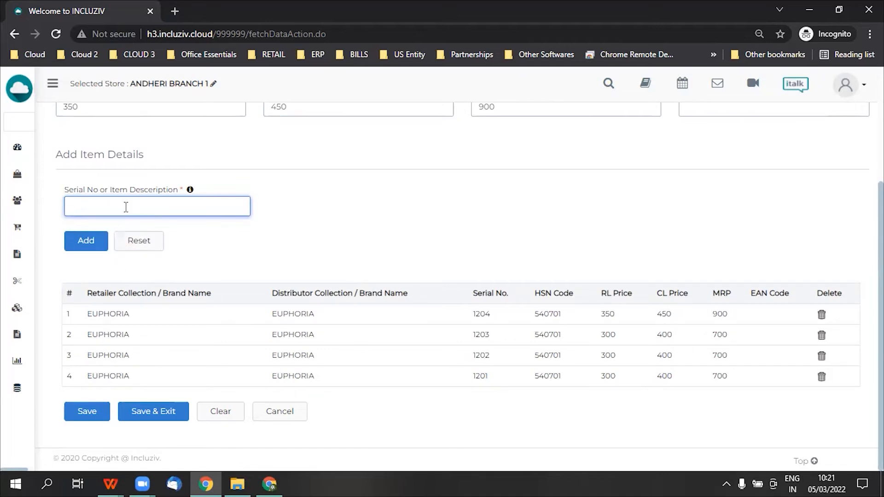
type("1205")
left_click(91, 243)
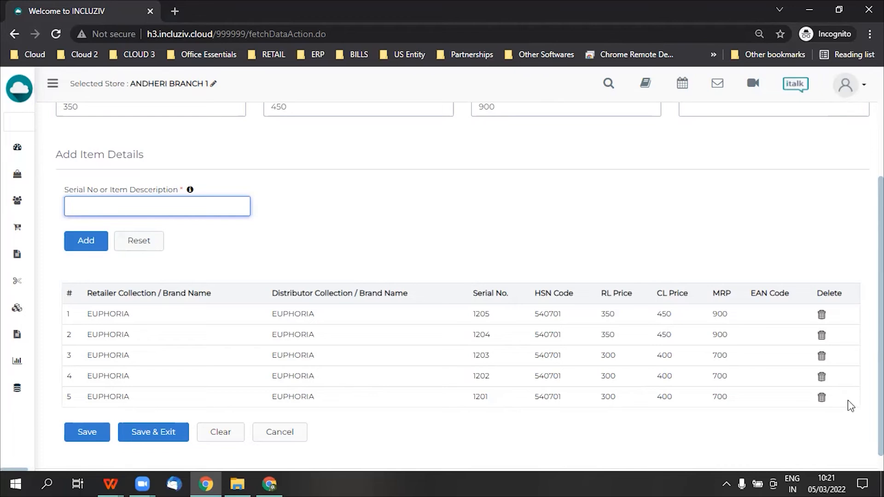
Save the listed EUPHORIA items and confirm saving the item details.
left_click(87, 430)
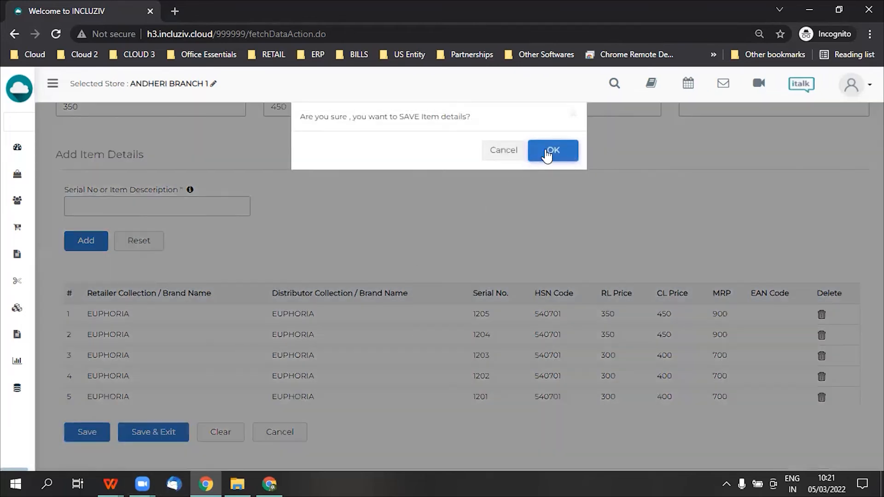
left_click(554, 144)
scroll(396, 275, "down", 1)
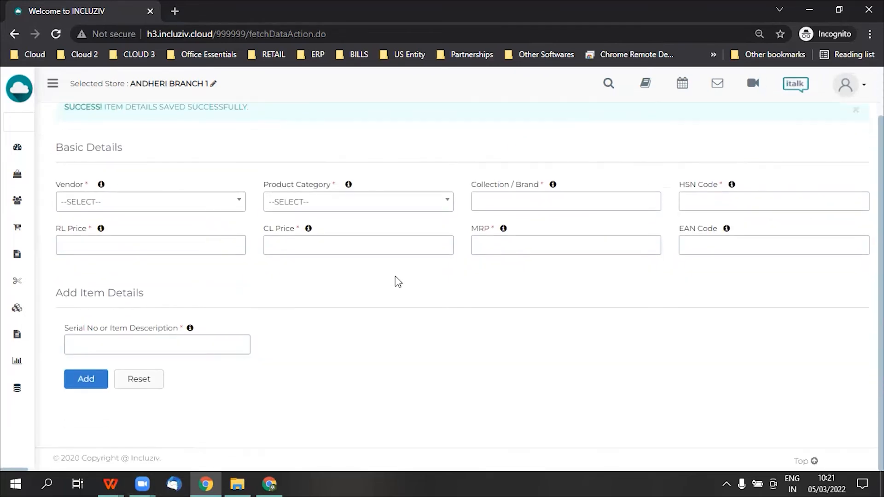
Go back to the configuration masters, open the item import page and look through its vendor and product category choices.
left_click(19, 389)
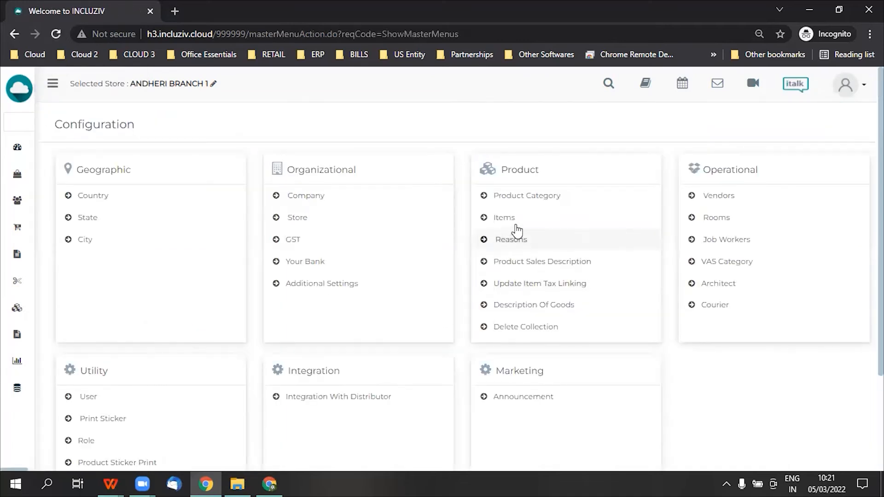
left_click(510, 217)
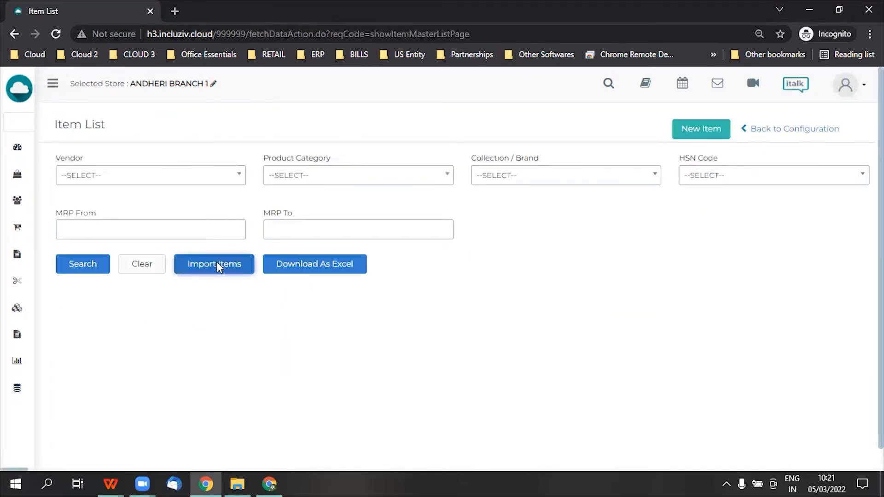
left_click(216, 265)
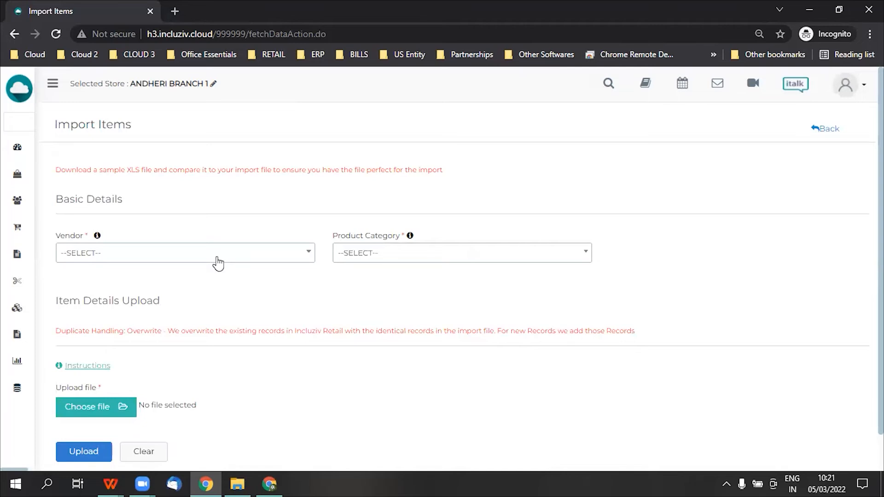
left_click(217, 261)
left_click(378, 255)
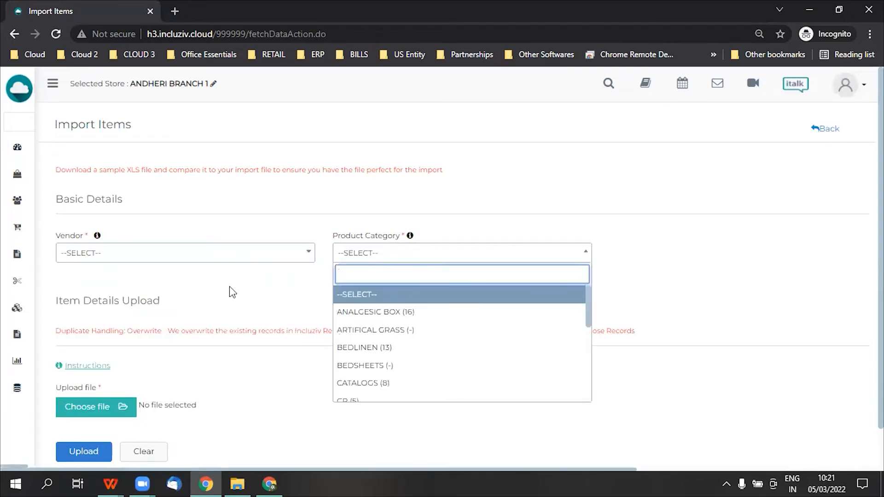
Download the demo file from the item import instructions and open Item_data (1).xlsx in WPS Office.
left_click(100, 365)
left_click(596, 184)
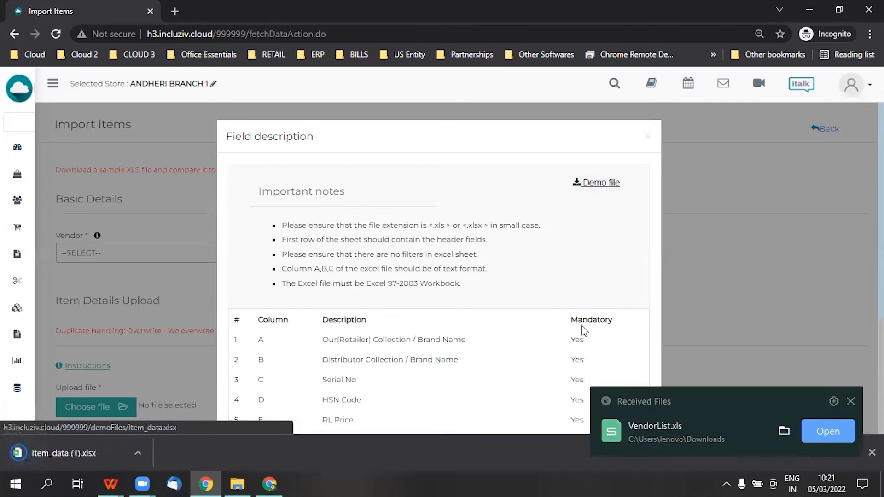
left_click(828, 431)
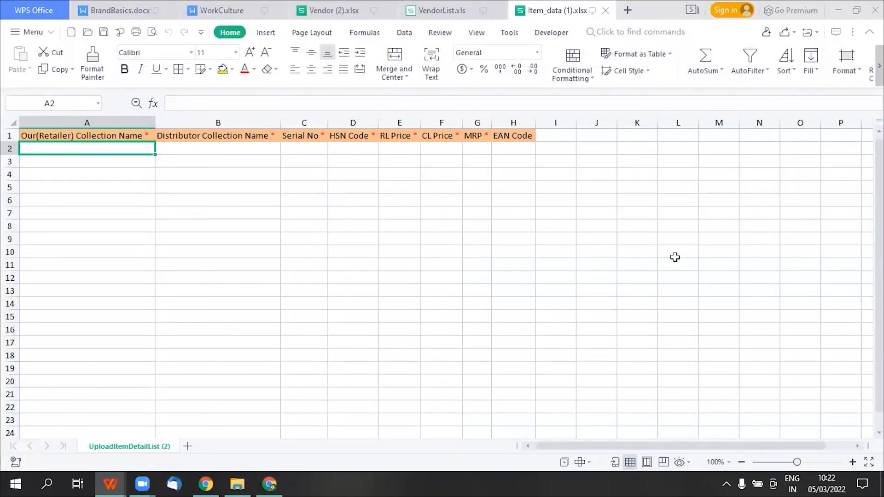
Examine the template's distributor collection, serial number, HSN code, RL price, CL price and MRP columns.
left_click(211, 160)
left_click(316, 160)
left_click(355, 162)
left_click(408, 165)
left_click(435, 159)
left_click(476, 153)
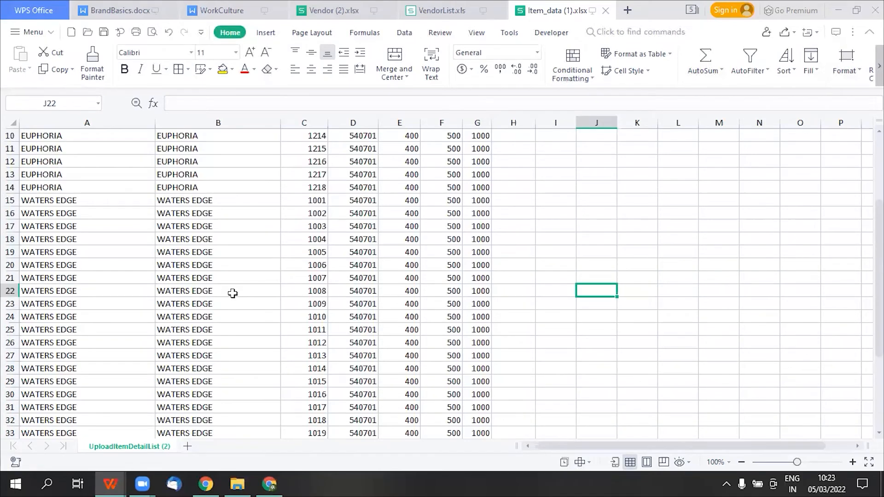
Review the filled EUPHORIA and WATERS EDGE rows in Item_data (1).xlsx from first to last.
scroll(231, 295, "up", 3)
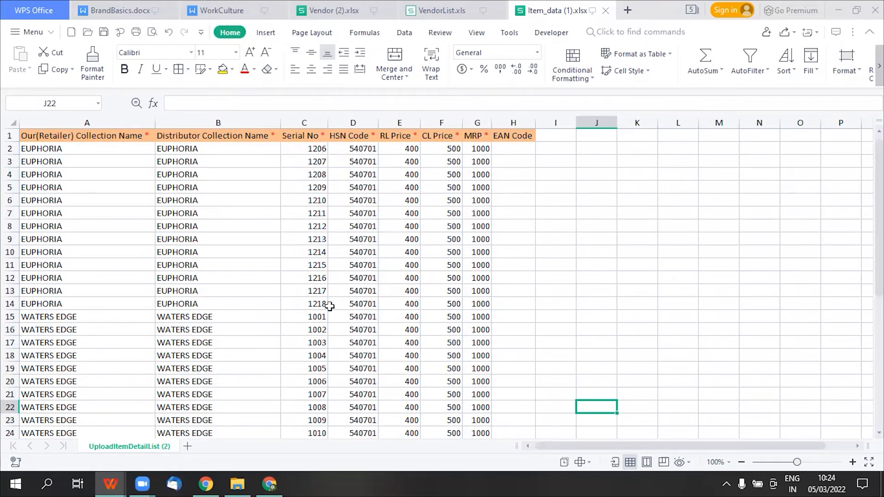
scroll(325, 310, "down", 2)
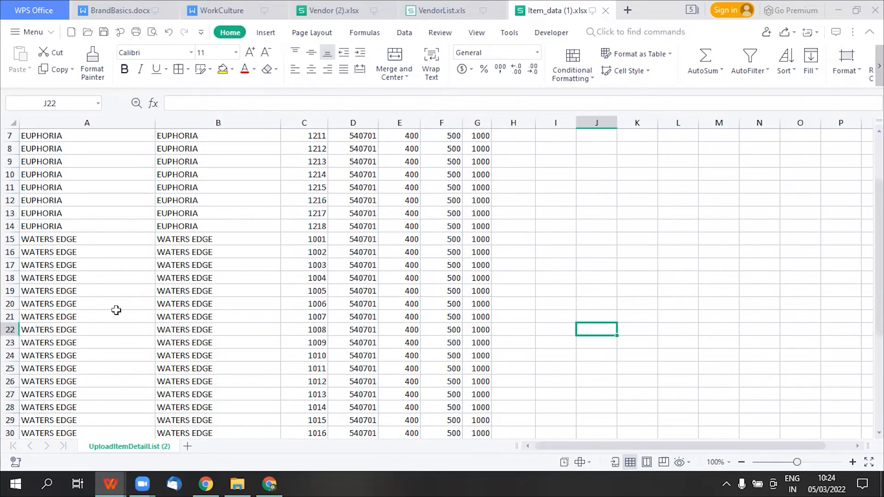
scroll(120, 381, "down", 5)
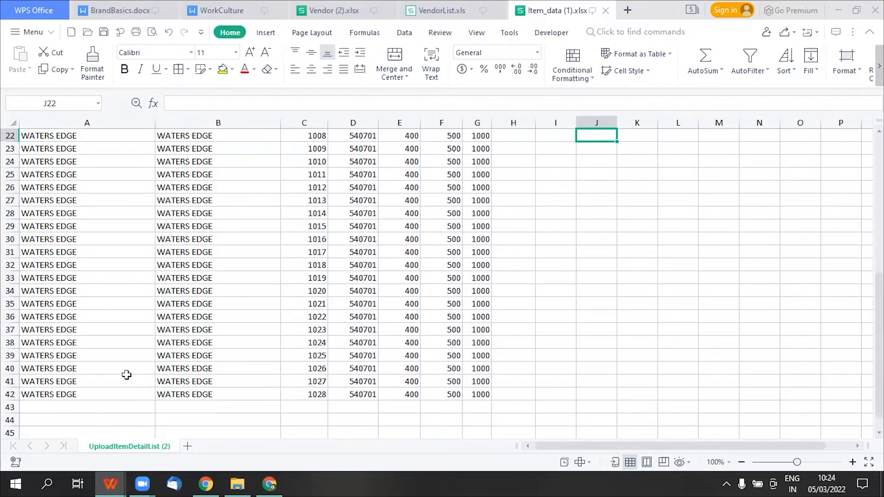
scroll(122, 380, "up", 7)
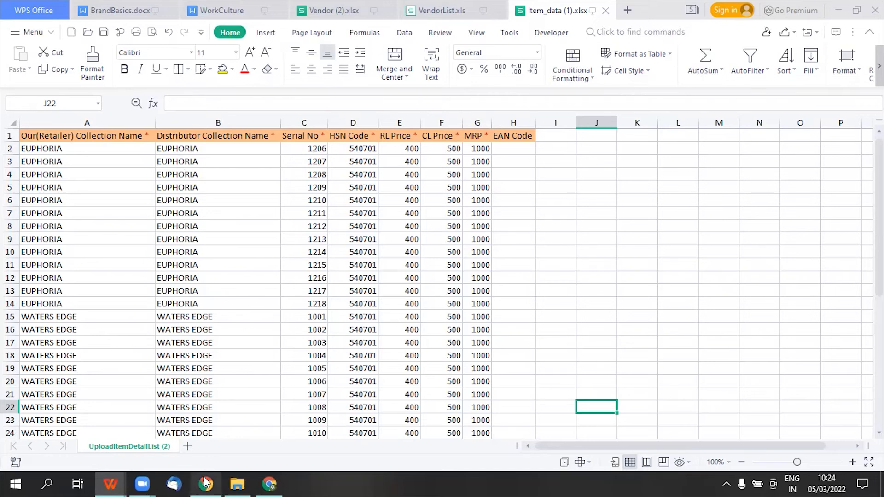
Return to Chrome, close the field description and select RAJ SUPPLIERS as the vendor for the item import.
left_click(220, 455)
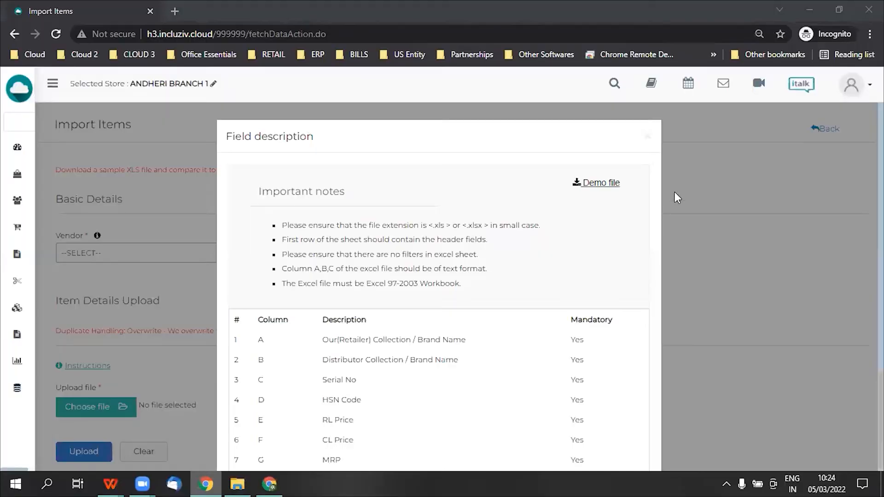
left_click(651, 137)
left_click(149, 256)
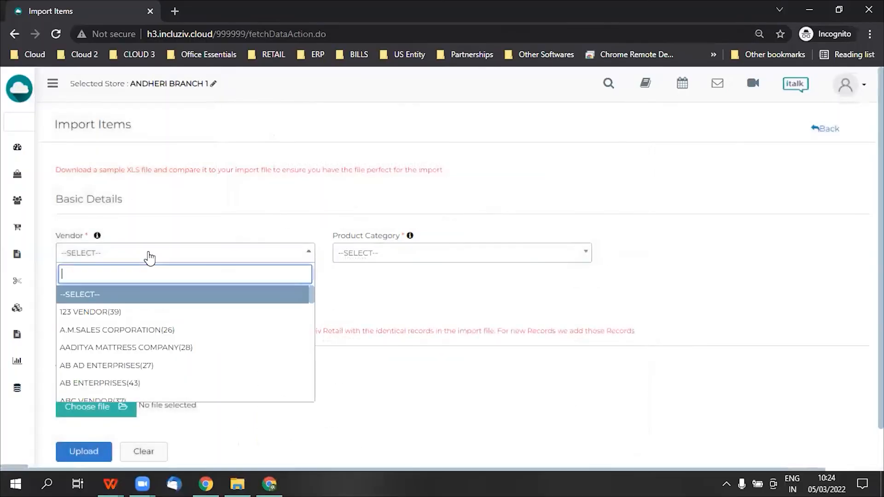
type("raj")
key("Return")
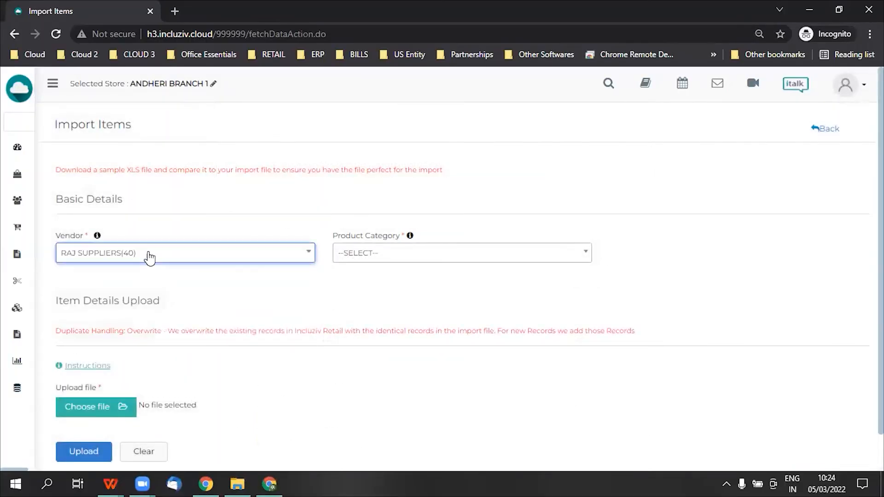
Select FABRICS as the product category and upload Item_data (1).xlsx from the Downloads folder.
left_click(418, 265)
type("fab")
left_click(405, 295)
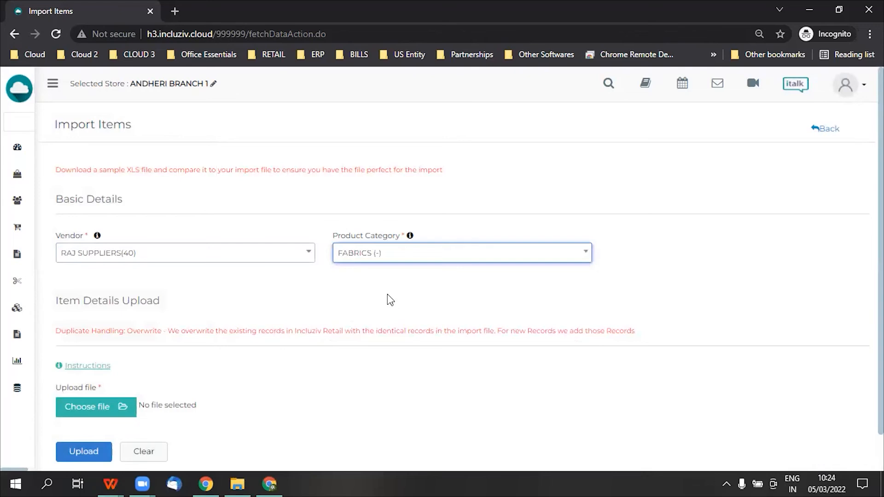
scroll(138, 345, "down", 1)
left_click(97, 363)
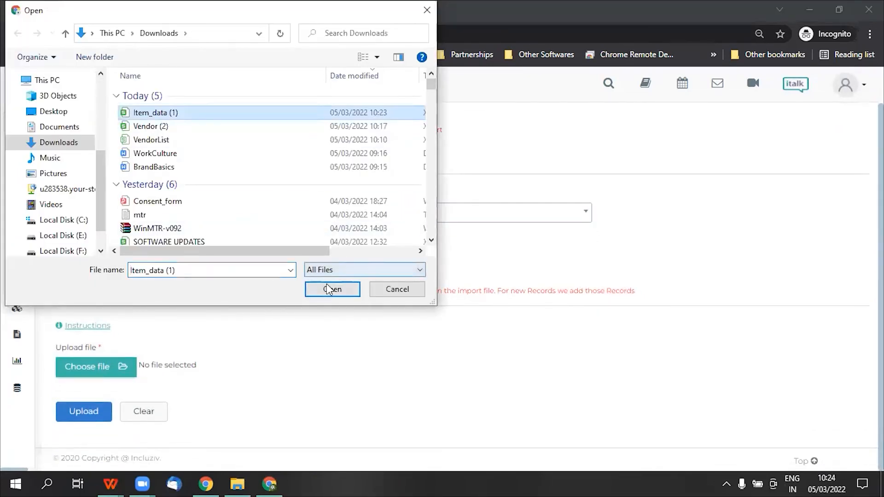
left_click(331, 289)
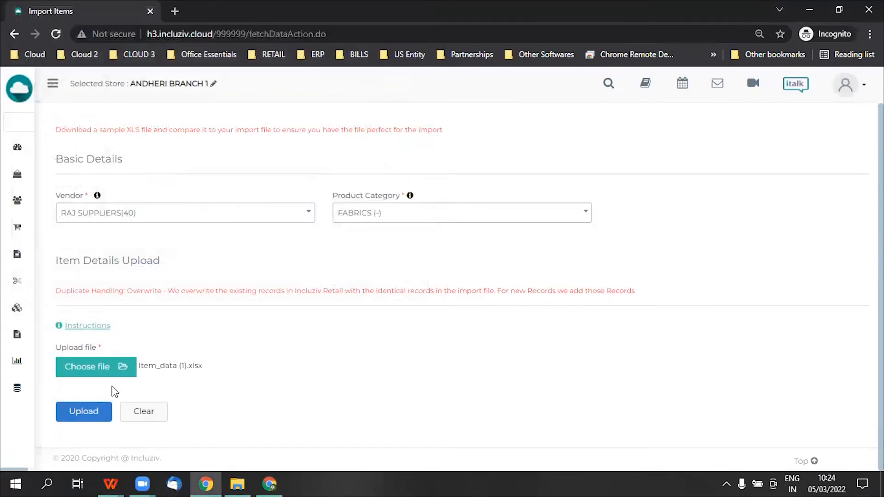
left_click(84, 413)
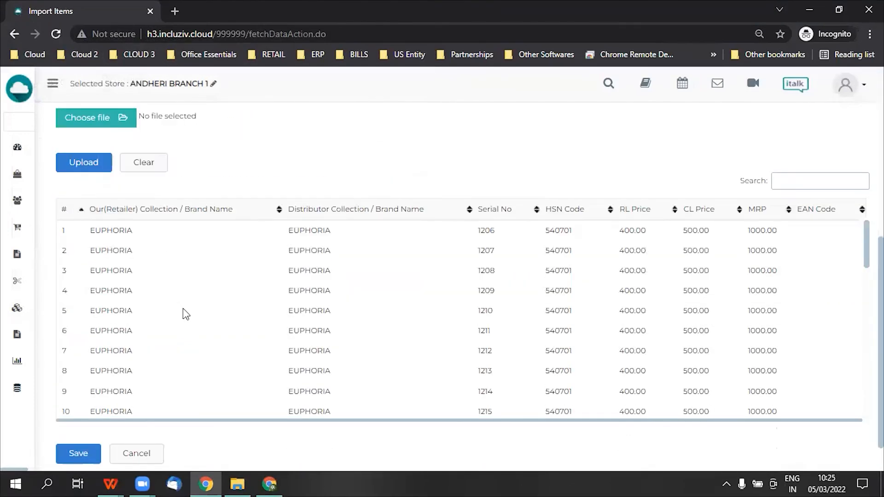
Check the uploaded EUPHORIA and WATERS EDGE rows and save the imported items.
scroll(183, 313, "down", 1)
scroll(183, 317, "down", 3)
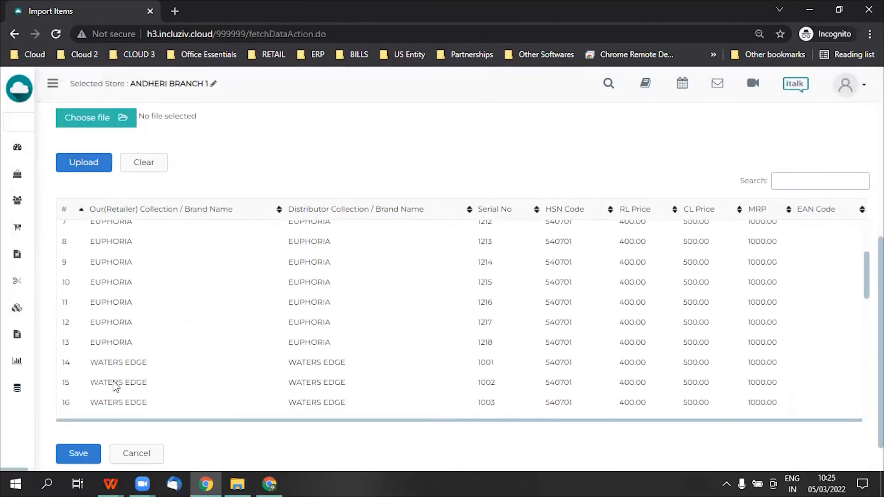
left_click(78, 454)
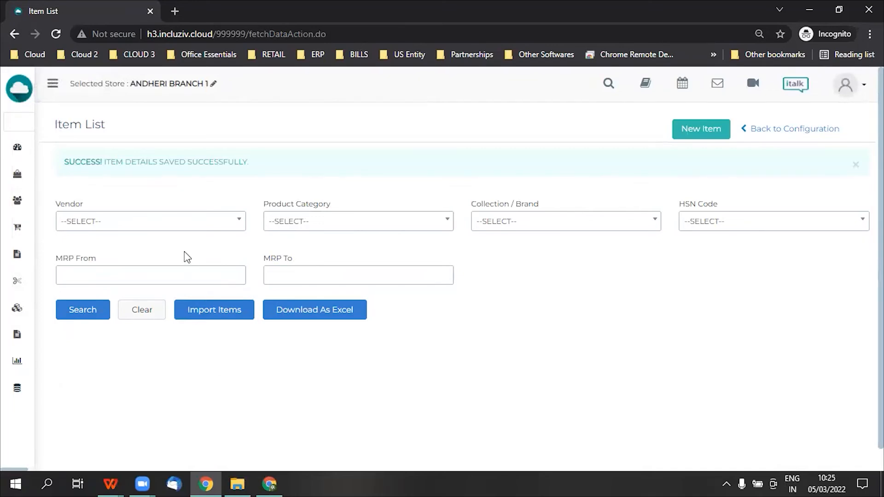
Search the item list for the EUPHORIA collection and review its items' serial numbers and prices.
left_click(548, 223)
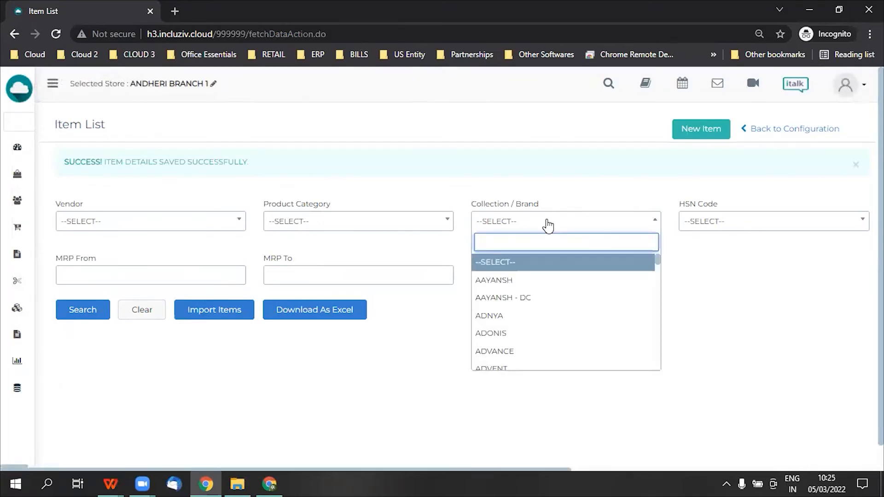
type("eu")
key("Return")
left_click(93, 317)
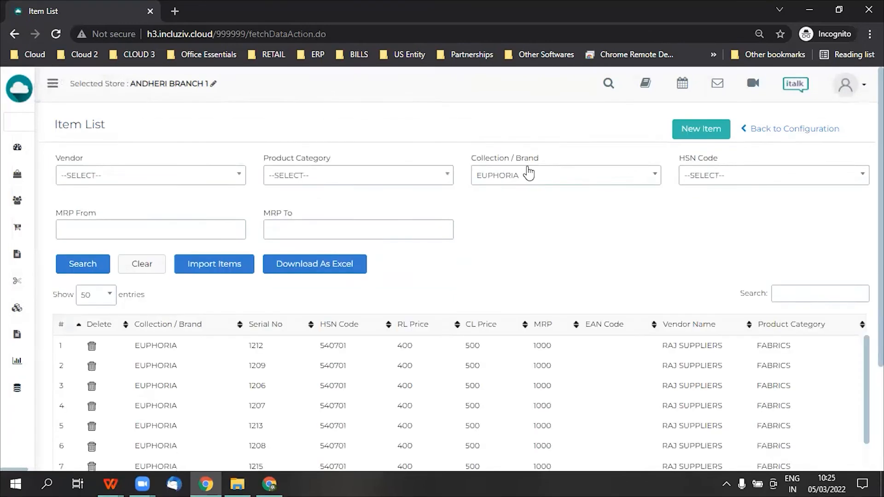
scroll(407, 262, "down", 4)
scroll(391, 304, "down", 3)
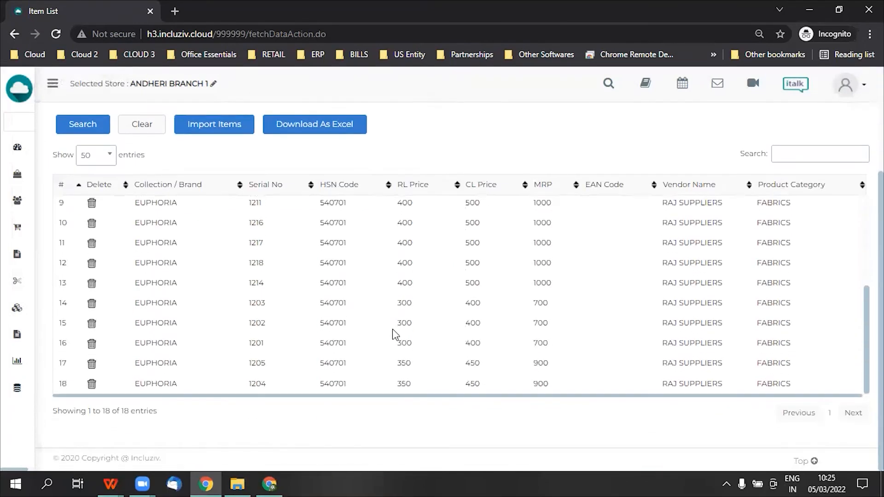
scroll(290, 229, "up", 4)
scroll(290, 229, "up", 3)
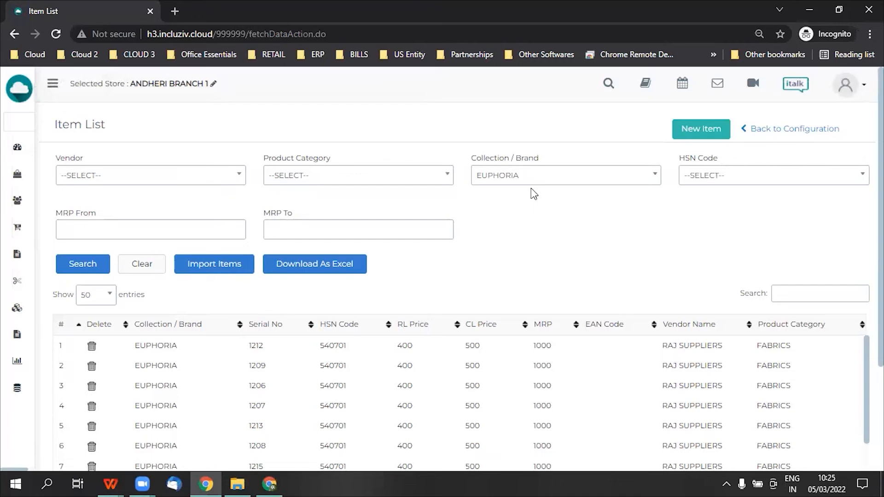
Search the item list for the WATERS EDGE collection and review its items.
left_click(526, 182)
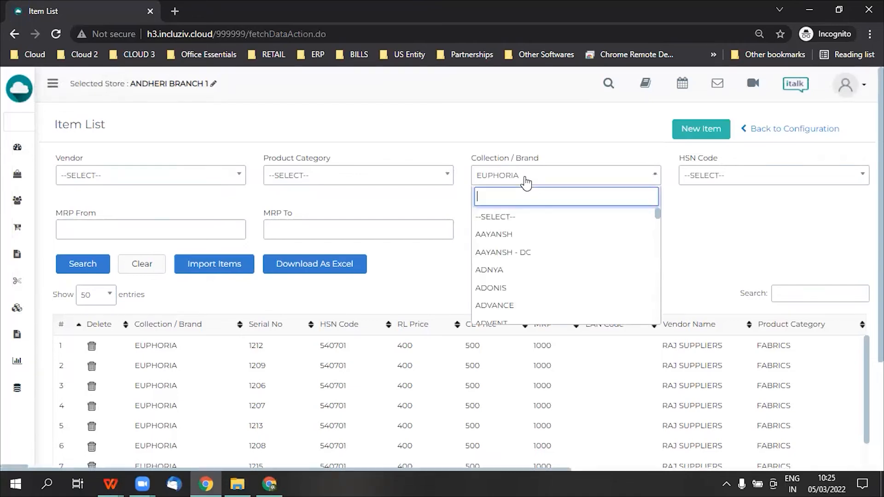
type("WATER")
key("Return")
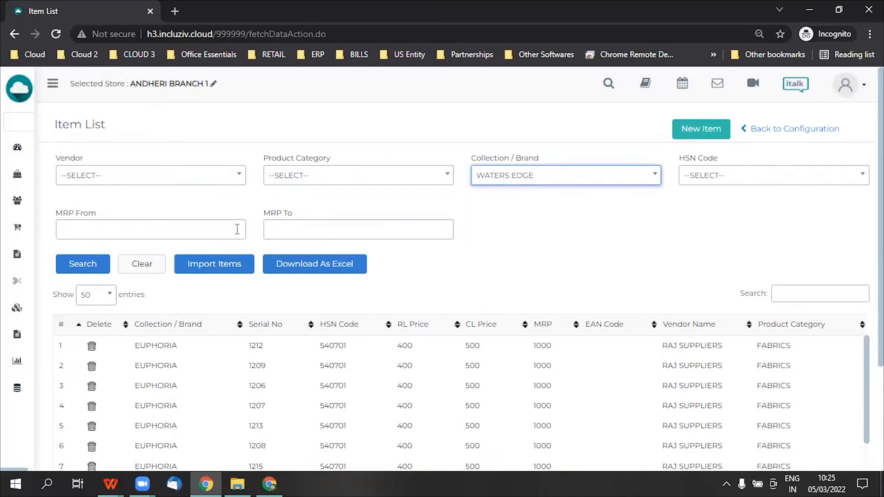
left_click(83, 264)
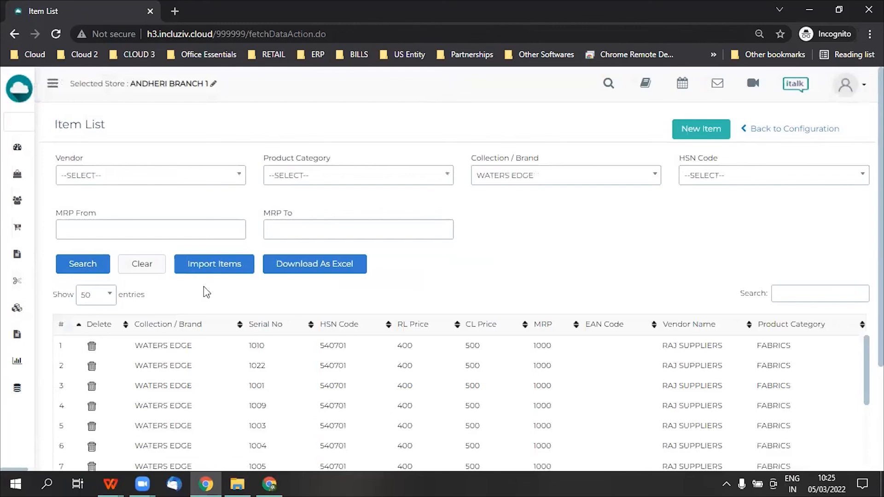
scroll(283, 263, "down", 3)
scroll(302, 292, "down", 8)
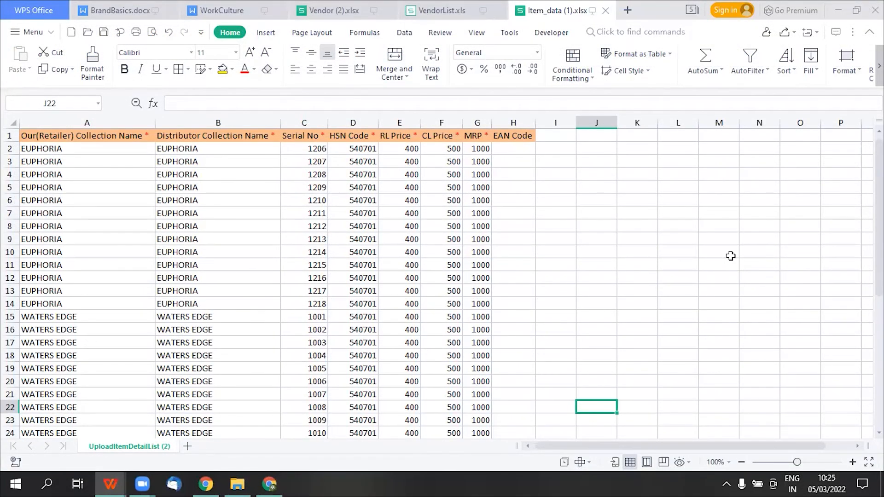
Switch to Item_data (1).xlsx in WPS Office and delete the EUPHORIA rows 2 to 14.
scroll(731, 256, "down", 2)
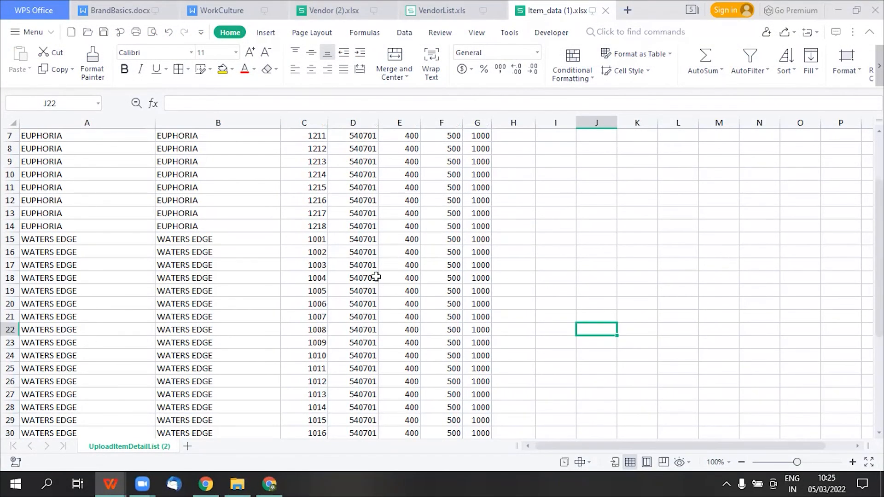
scroll(427, 417, "down", 3)
scroll(427, 417, "up", 5)
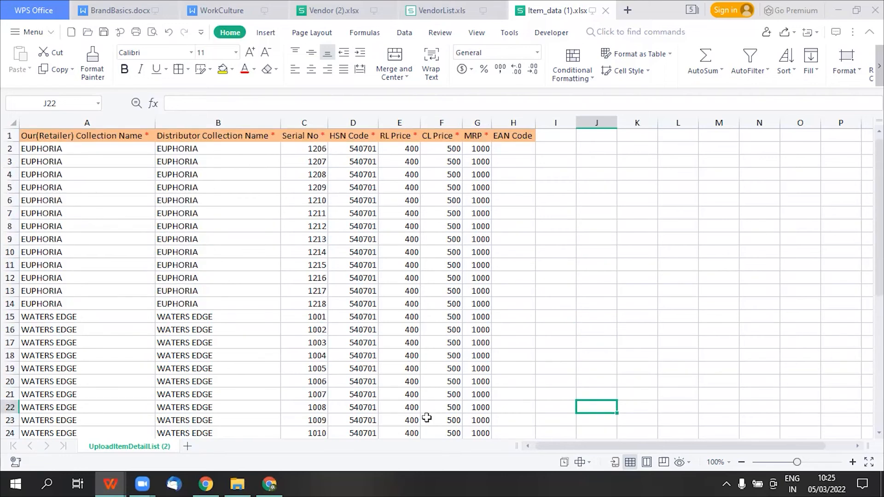
left_click_drag(17, 150, 17, 305)
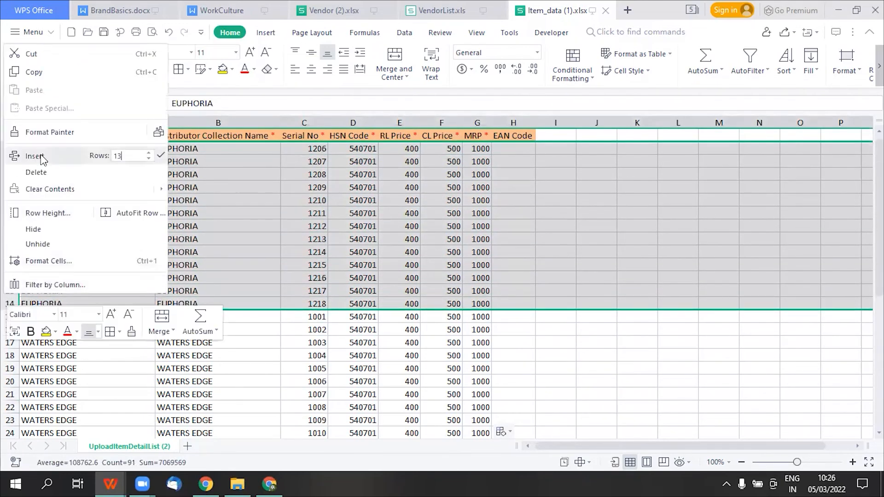
left_click(36, 173)
left_click(425, 220)
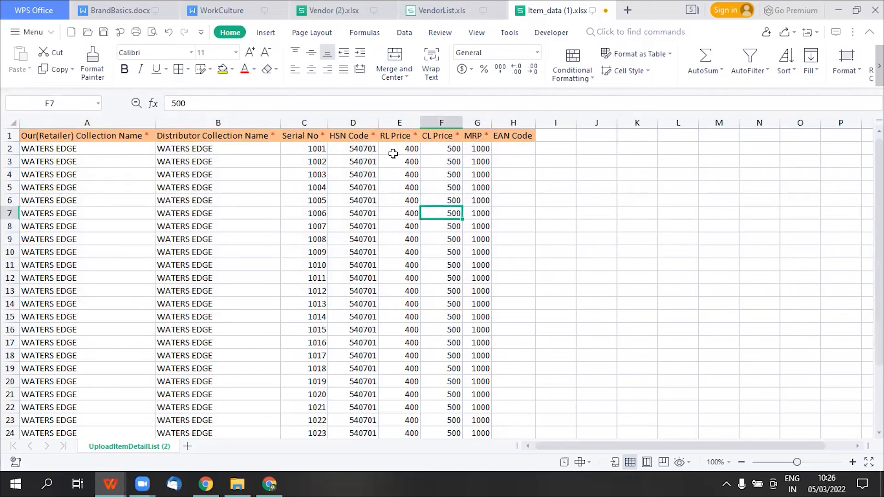
Set the first WATERS EDGE row's RL price to 450 and its CL price to 525.
left_click(395, 152)
type("450")
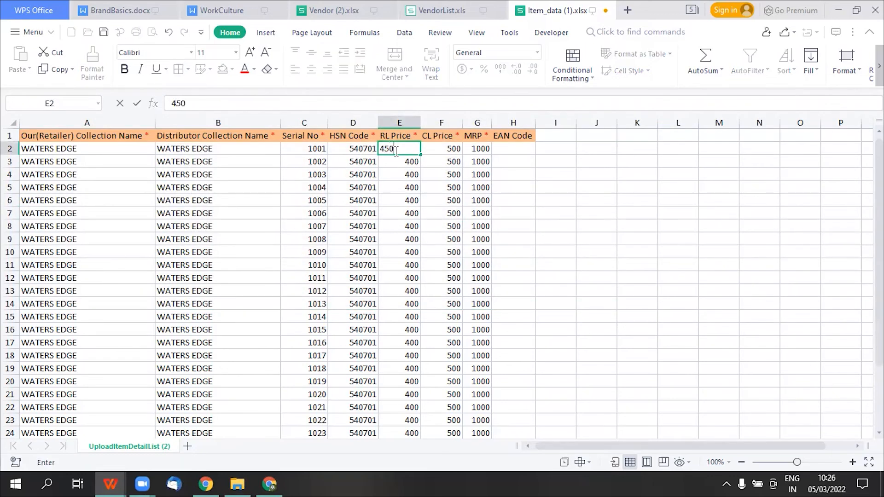
key("Tab")
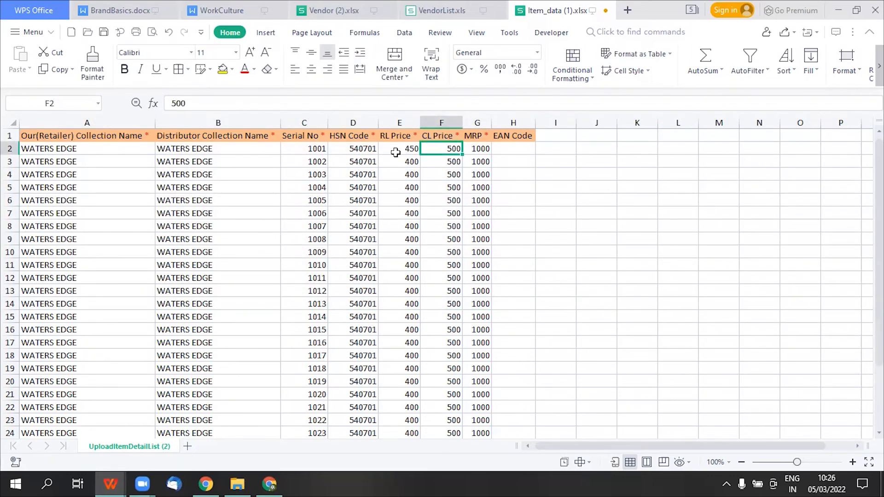
type("525")
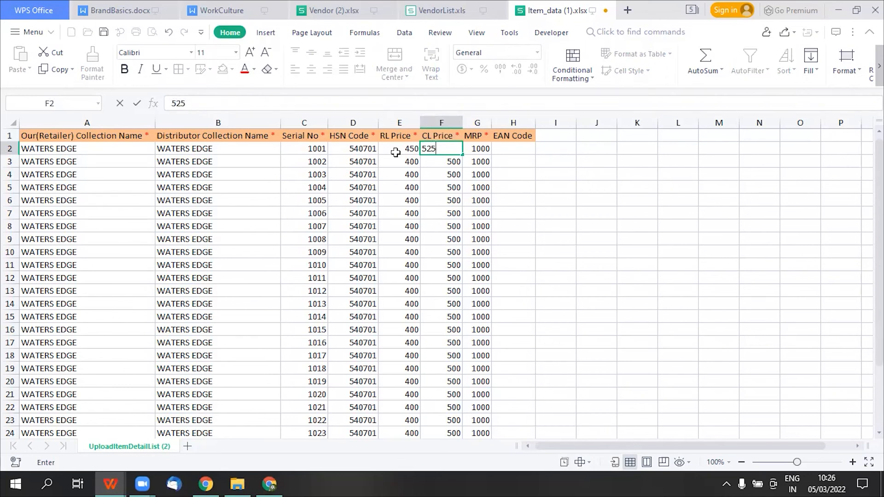
key("Tab")
Copy the first row's RL and CL prices down to all remaining WATERS EDGE rows and save the workbook.
left_click_drag(396, 153, 446, 164)
key("ctrl+c")
key("ctrl+v")
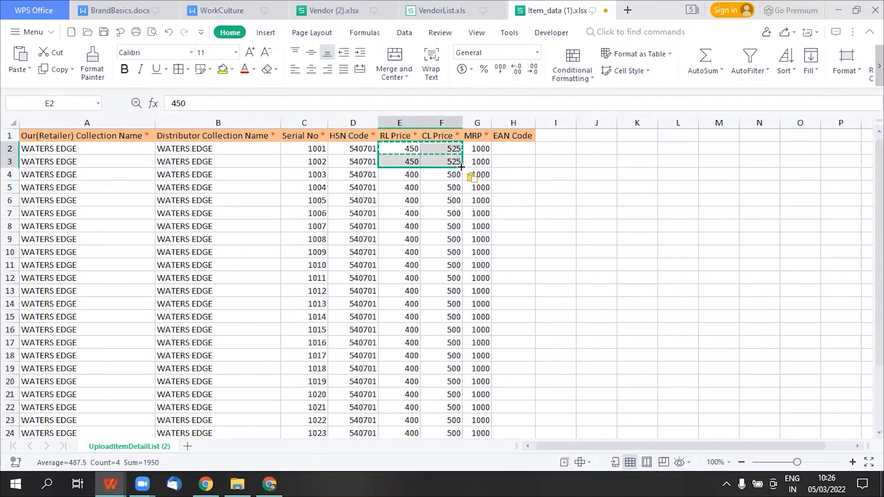
double_click(462, 167)
scroll(550, 304, "down", 4)
scroll(545, 311, "up", 5)
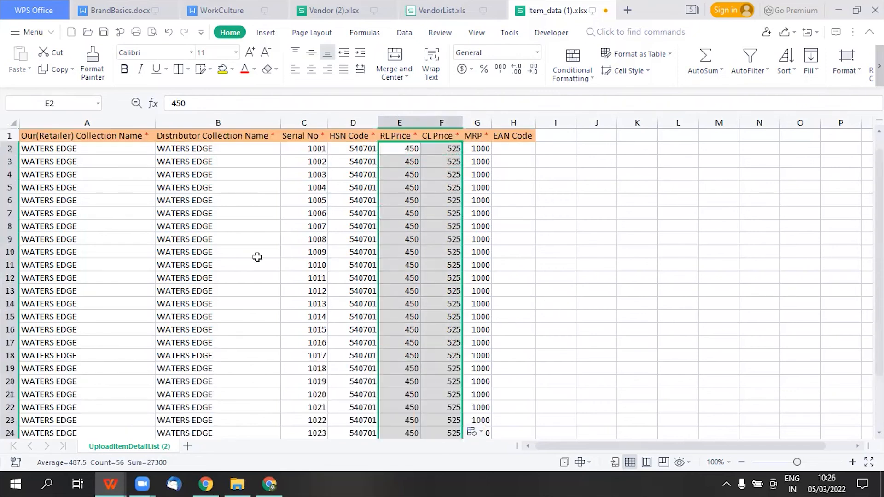
left_click(102, 33)
Return to Chrome and start a new item import with vendor RAJ SUPPLIERS and product category FABRICS.
left_click(206, 483)
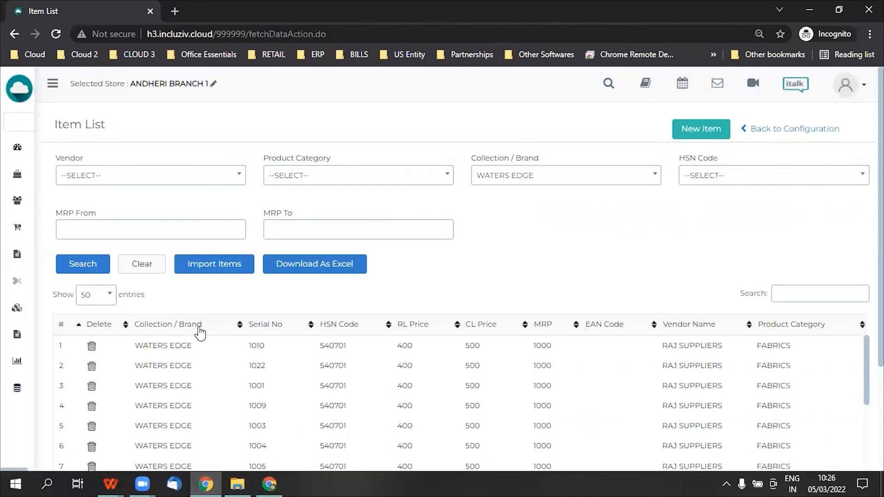
left_click(217, 275)
left_click(197, 253)
type("RA")
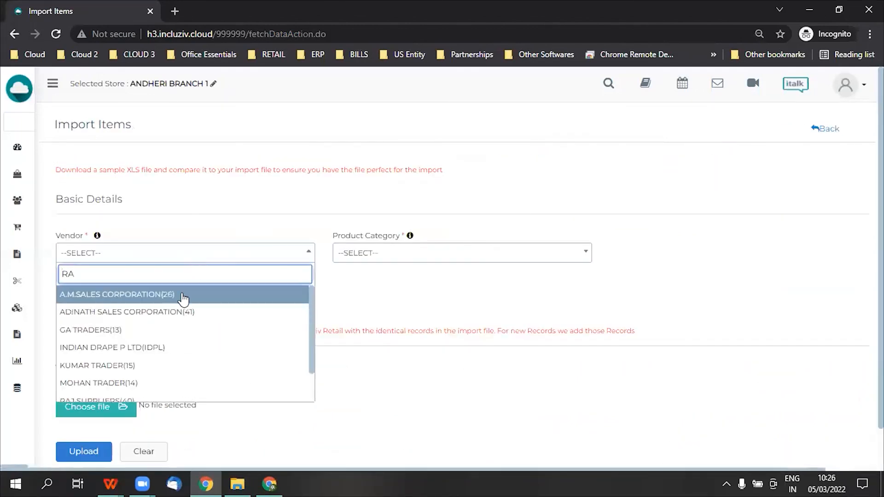
type("J")
left_click(182, 297)
left_click(354, 261)
type("fab")
left_click(362, 296)
Choose the edited Item_data (1).xlsx as the import file and upload it.
left_click(84, 415)
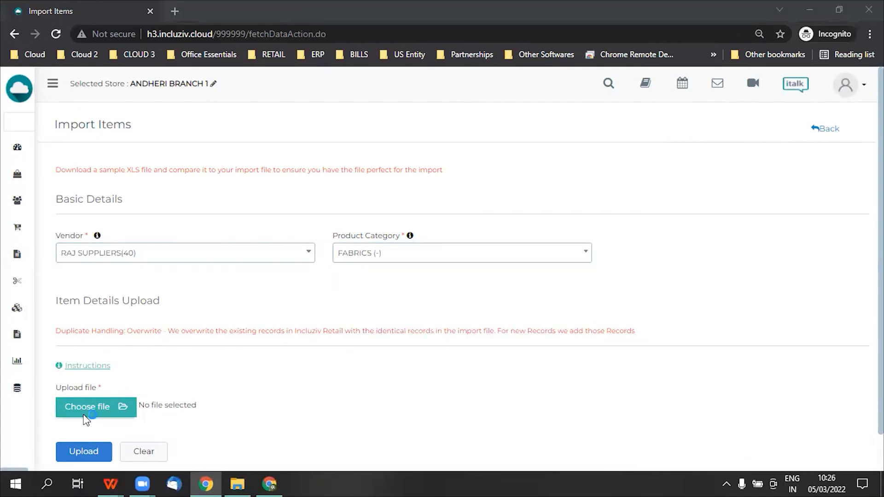
left_click(152, 112)
left_click(316, 294)
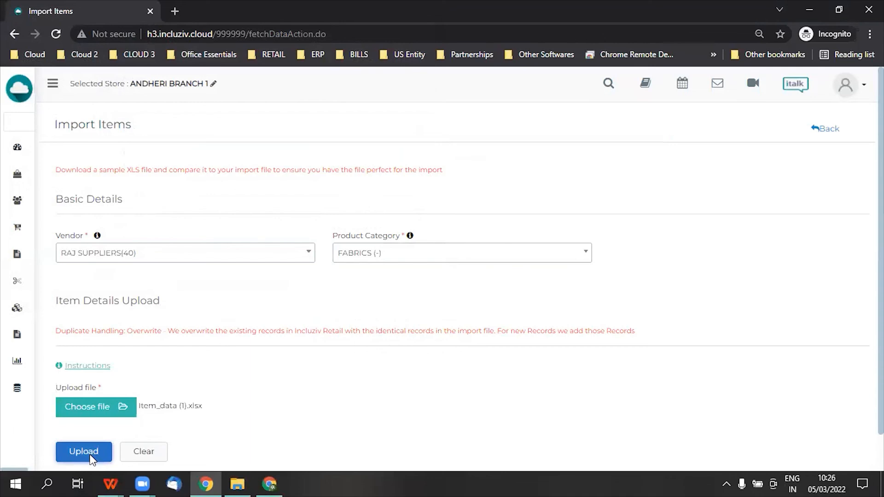
left_click(91, 455)
Check the RL and CL prices in the uploaded WATERS EDGE rows and save the import.
scroll(221, 332, "down", 5)
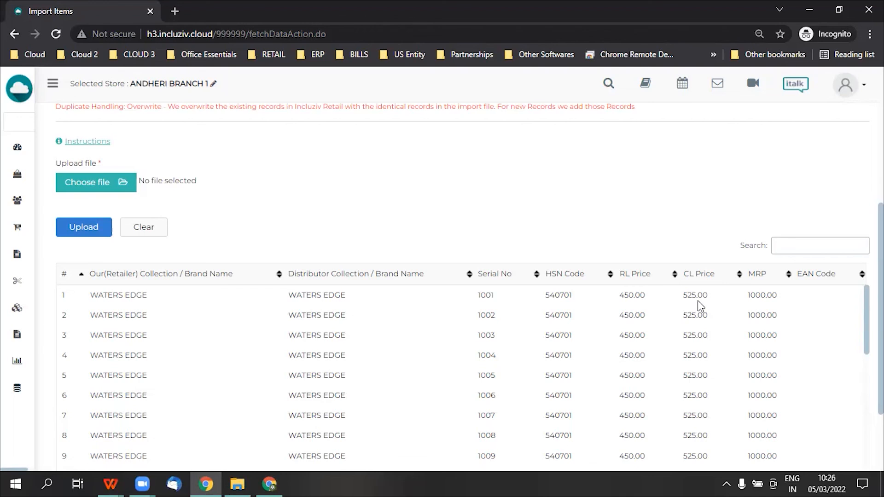
left_click_drag(881, 295, 881, 353)
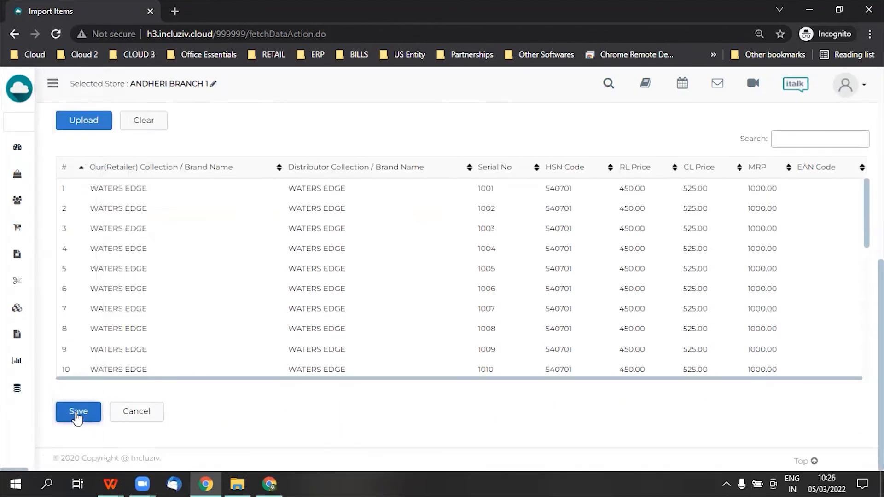
left_click(77, 415)
Search the item list for WATERS EDGE again and verify the overwritten RL and CL prices across all its items.
left_click(506, 228)
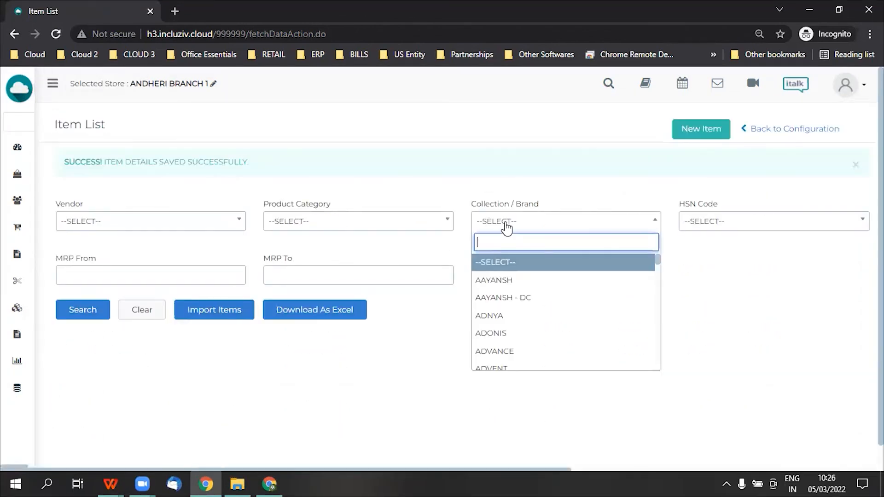
type("WAT")
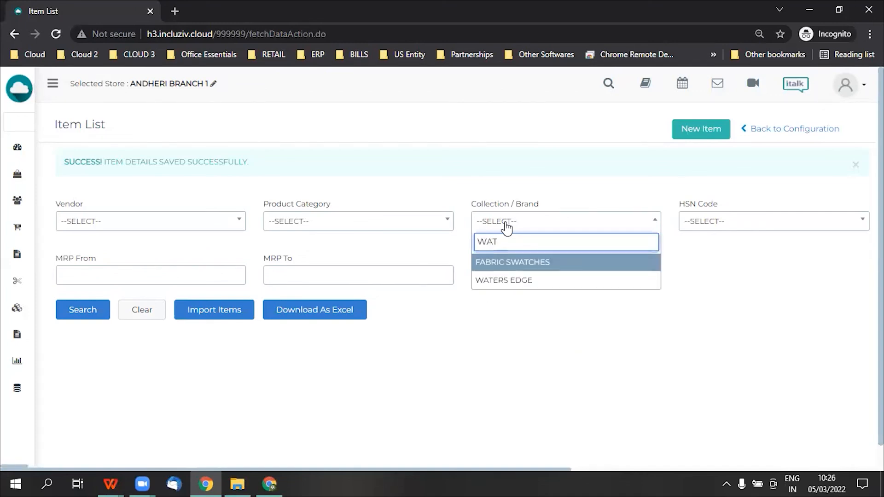
key("Down")
key("Return")
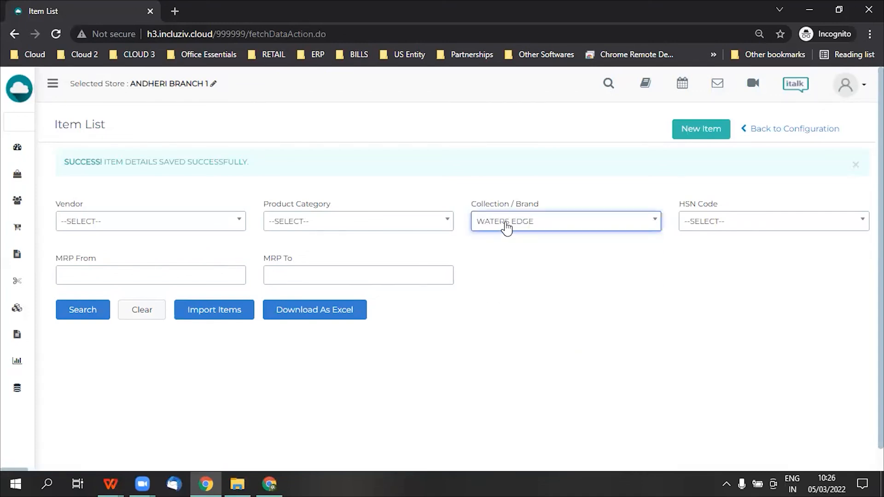
left_click(88, 318)
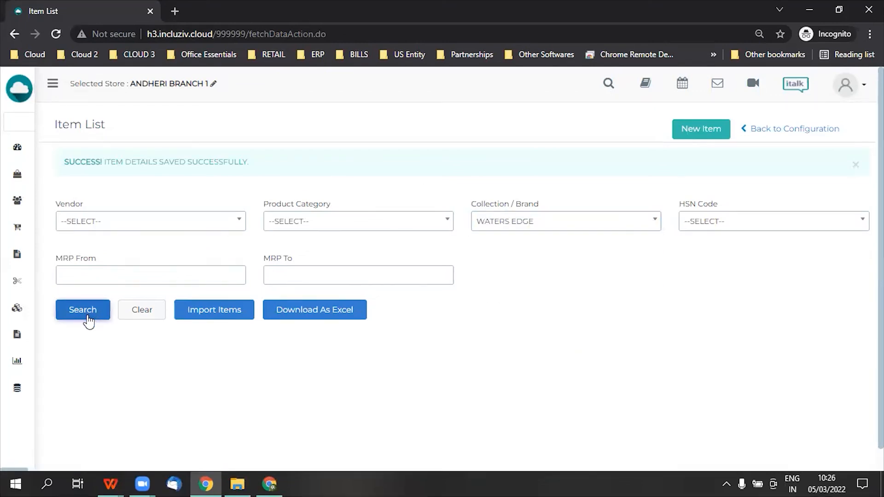
scroll(433, 327, "down", 1)
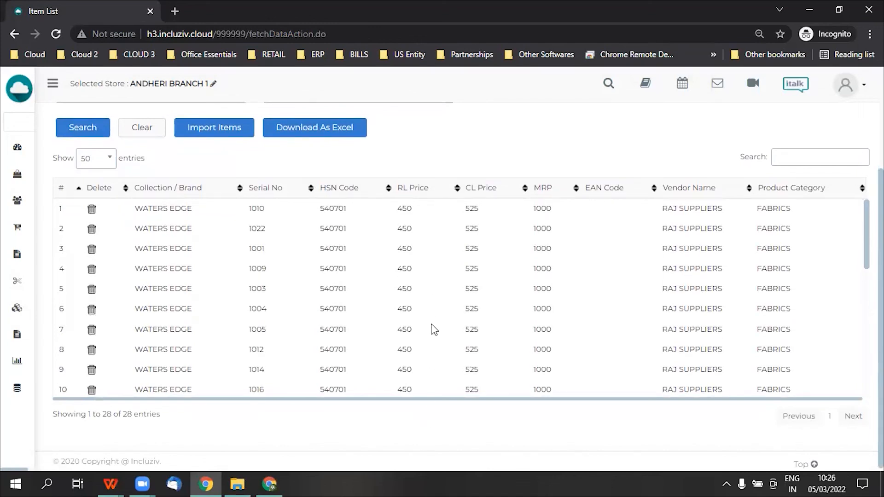
scroll(433, 329, "down", 4)
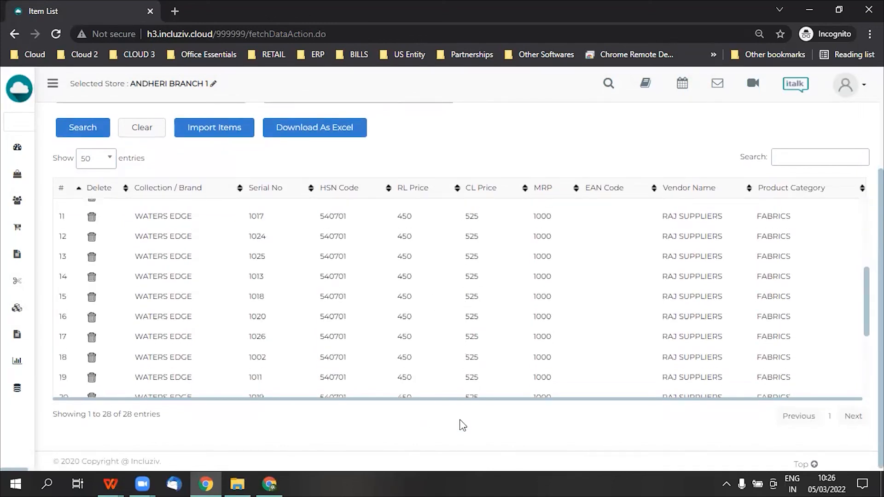
scroll(479, 325, "down", 4)
scroll(474, 346, "up", 2)
scroll(474, 346, "down", 2)
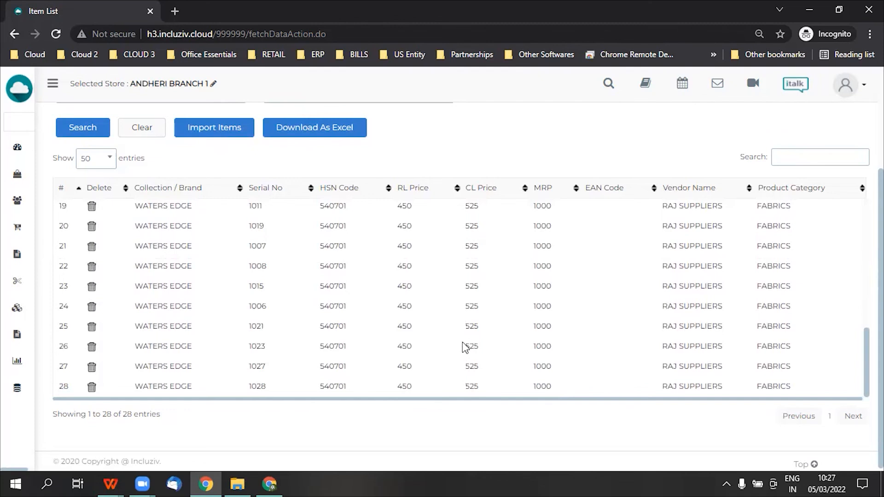
scroll(463, 343, "up", 8)
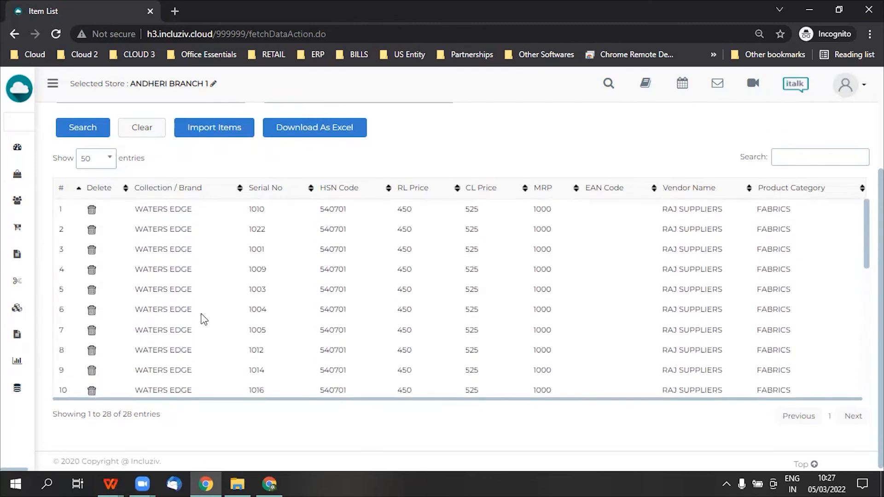